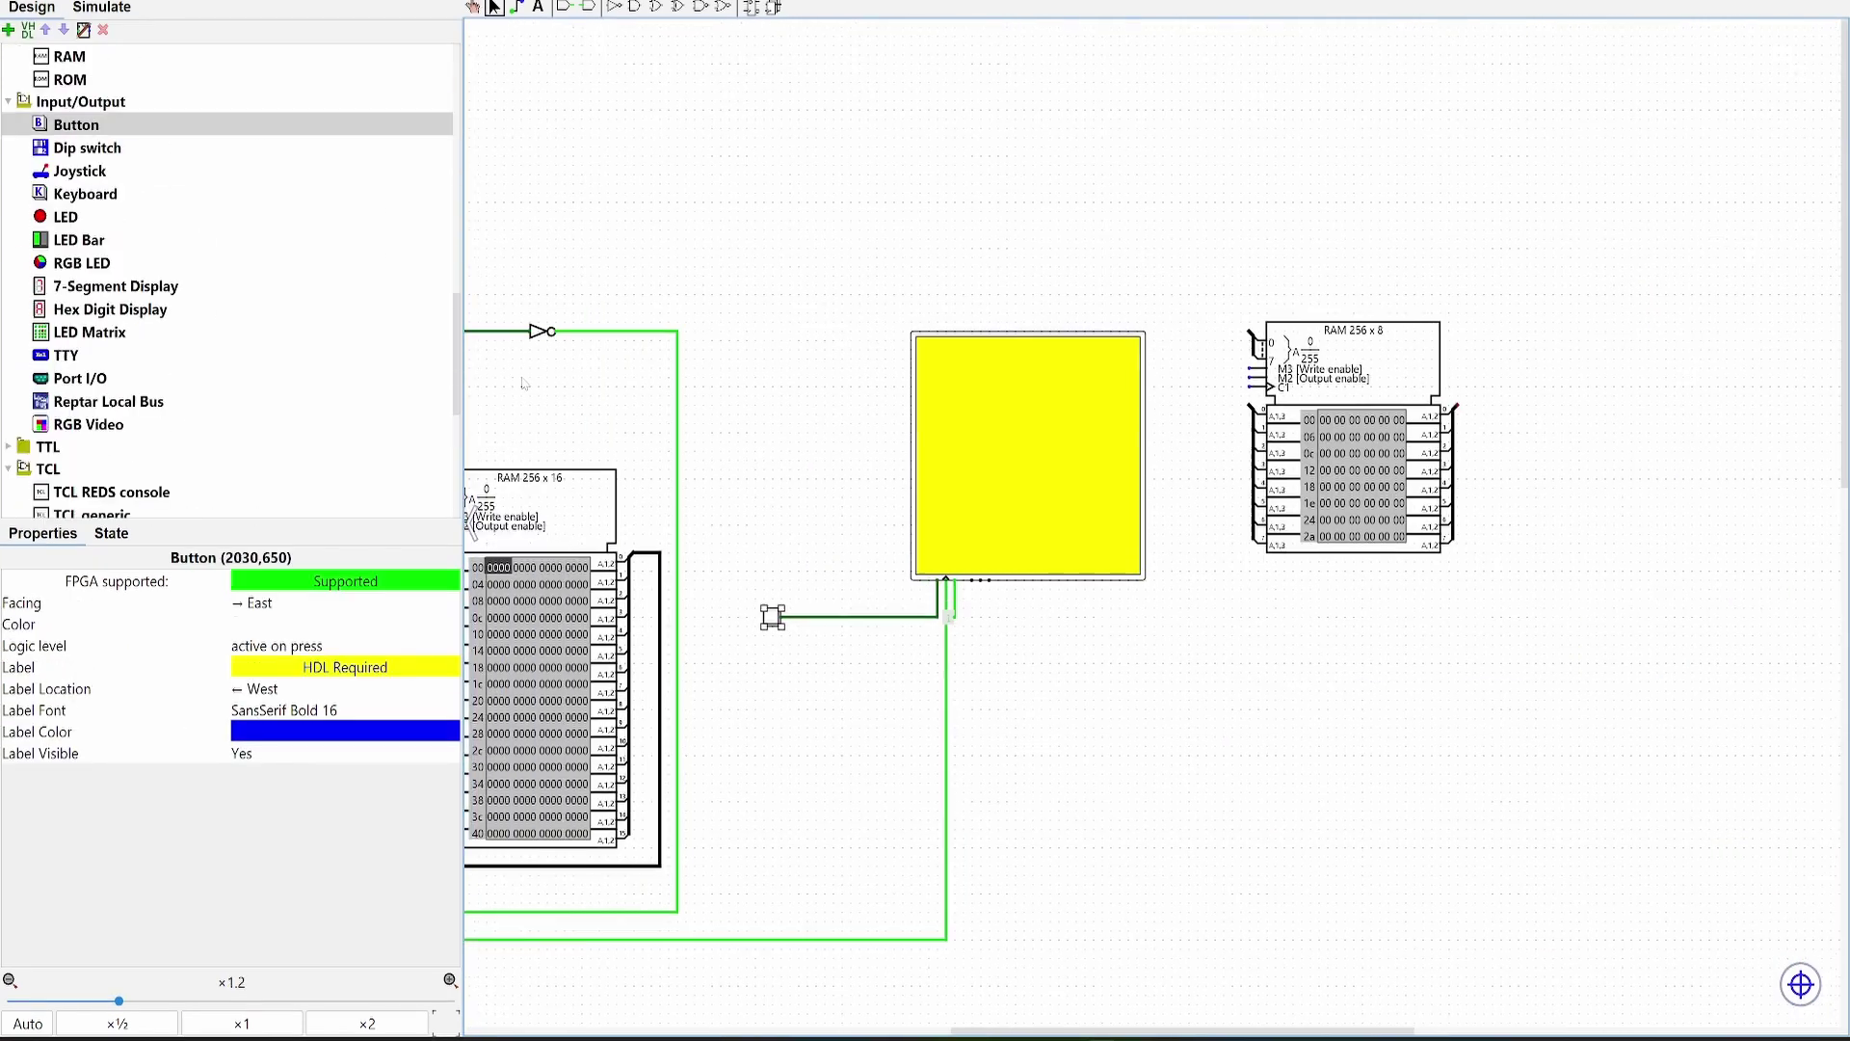
pyautogui.write('Reset Video')
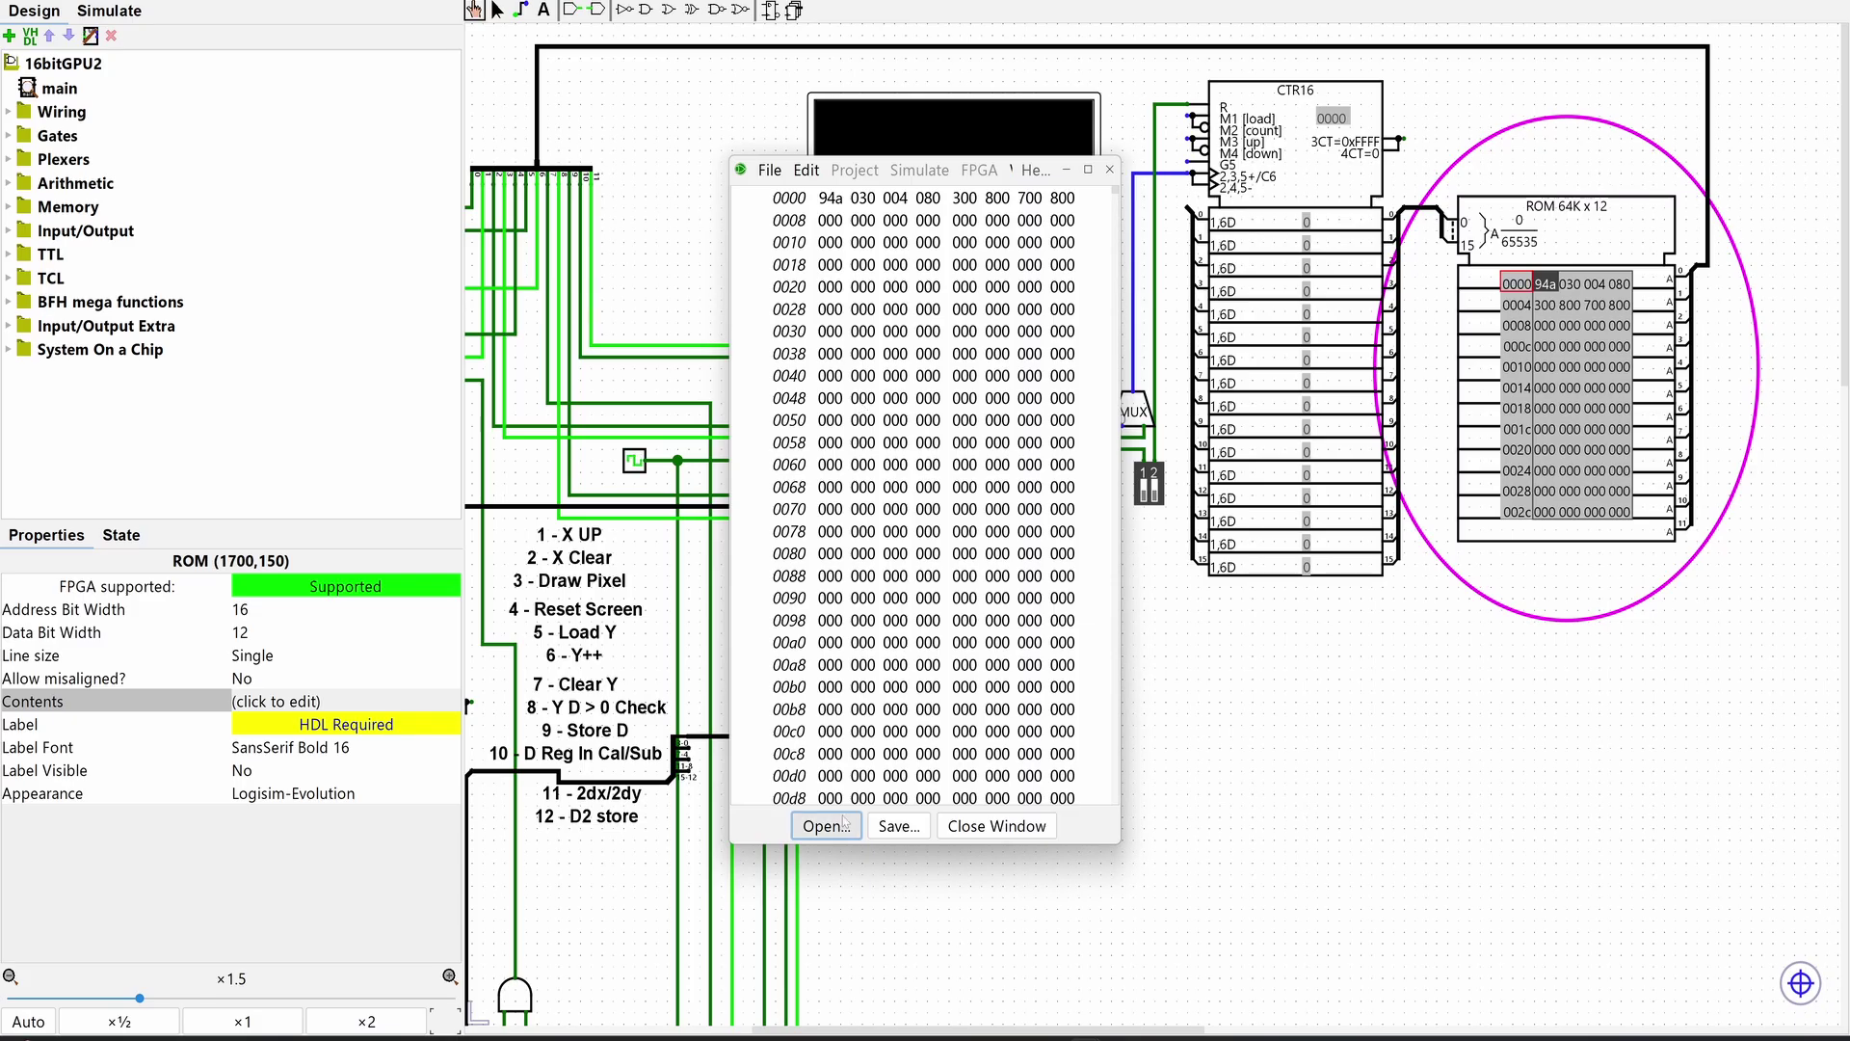
# Load the program file into the 12-bit ROM in Binary format, then turn on DIP switch bit 1.
pyautogui.click(825, 826)
pyautogui.write('tesdt')
pyautogui.press('Return')
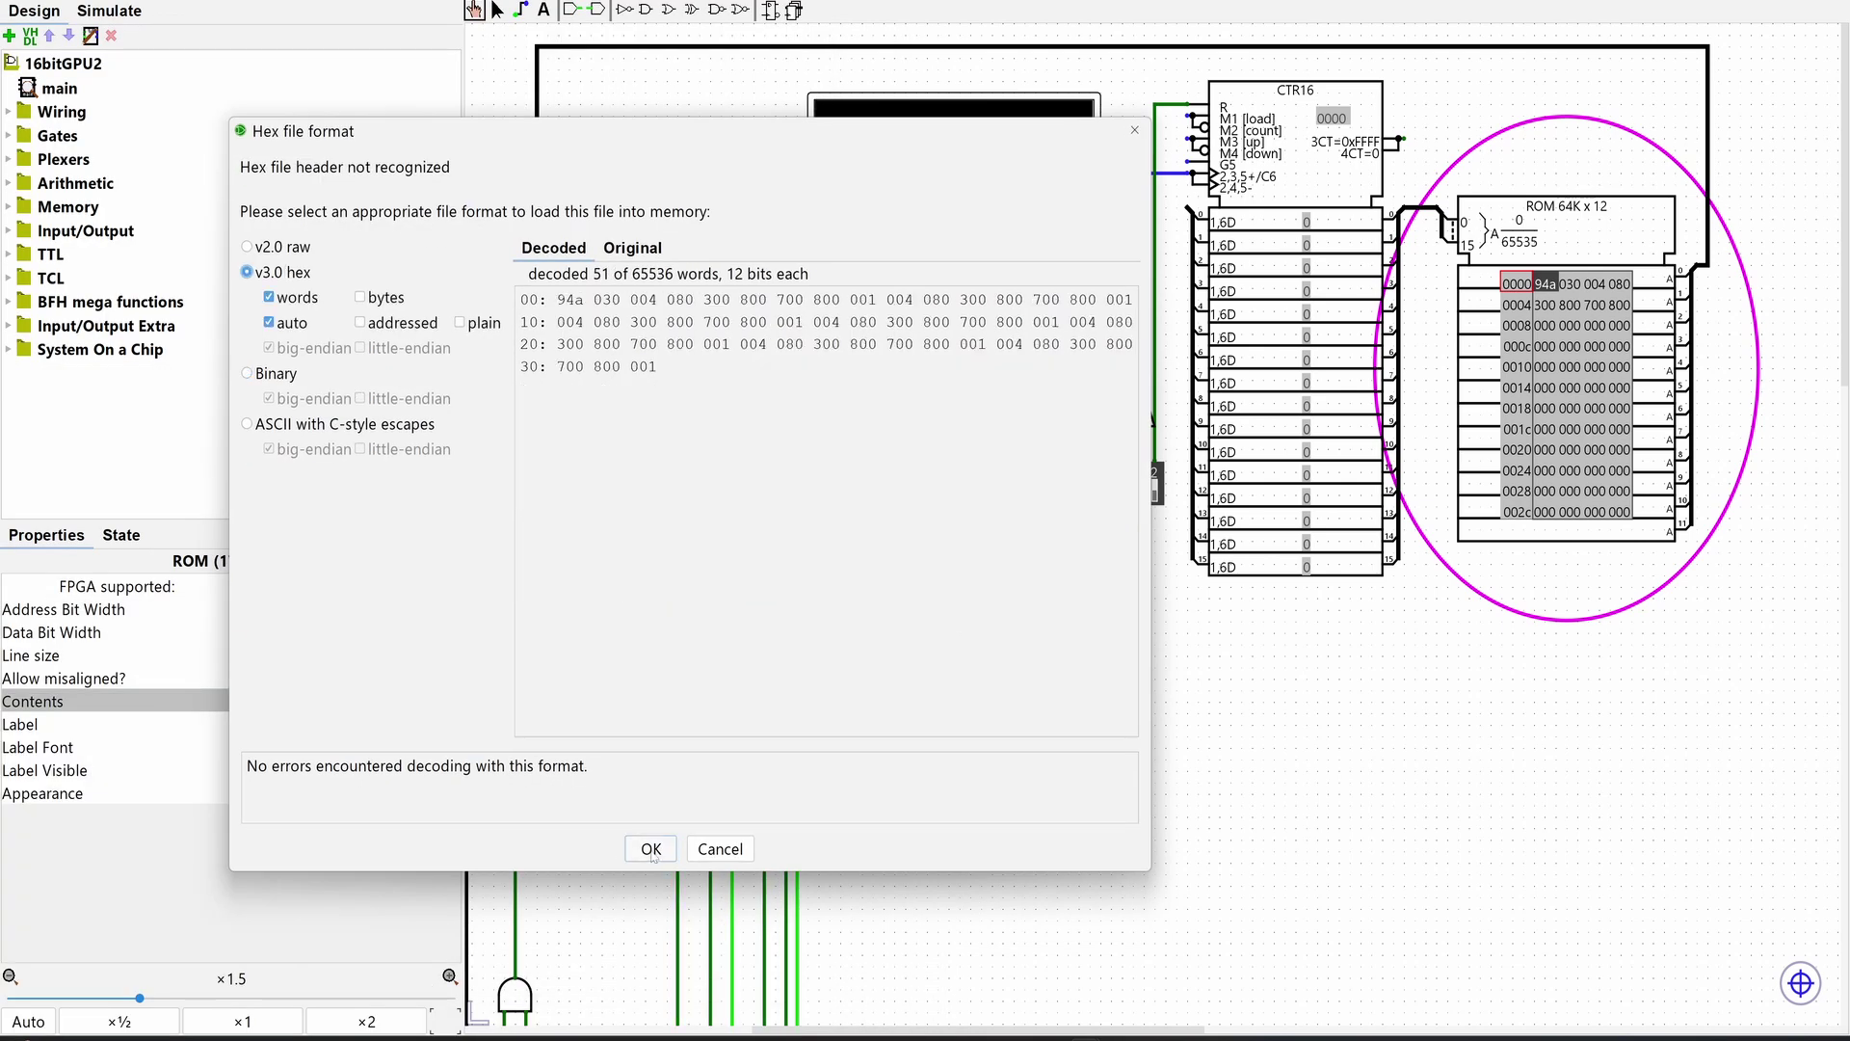
pyautogui.click(650, 848)
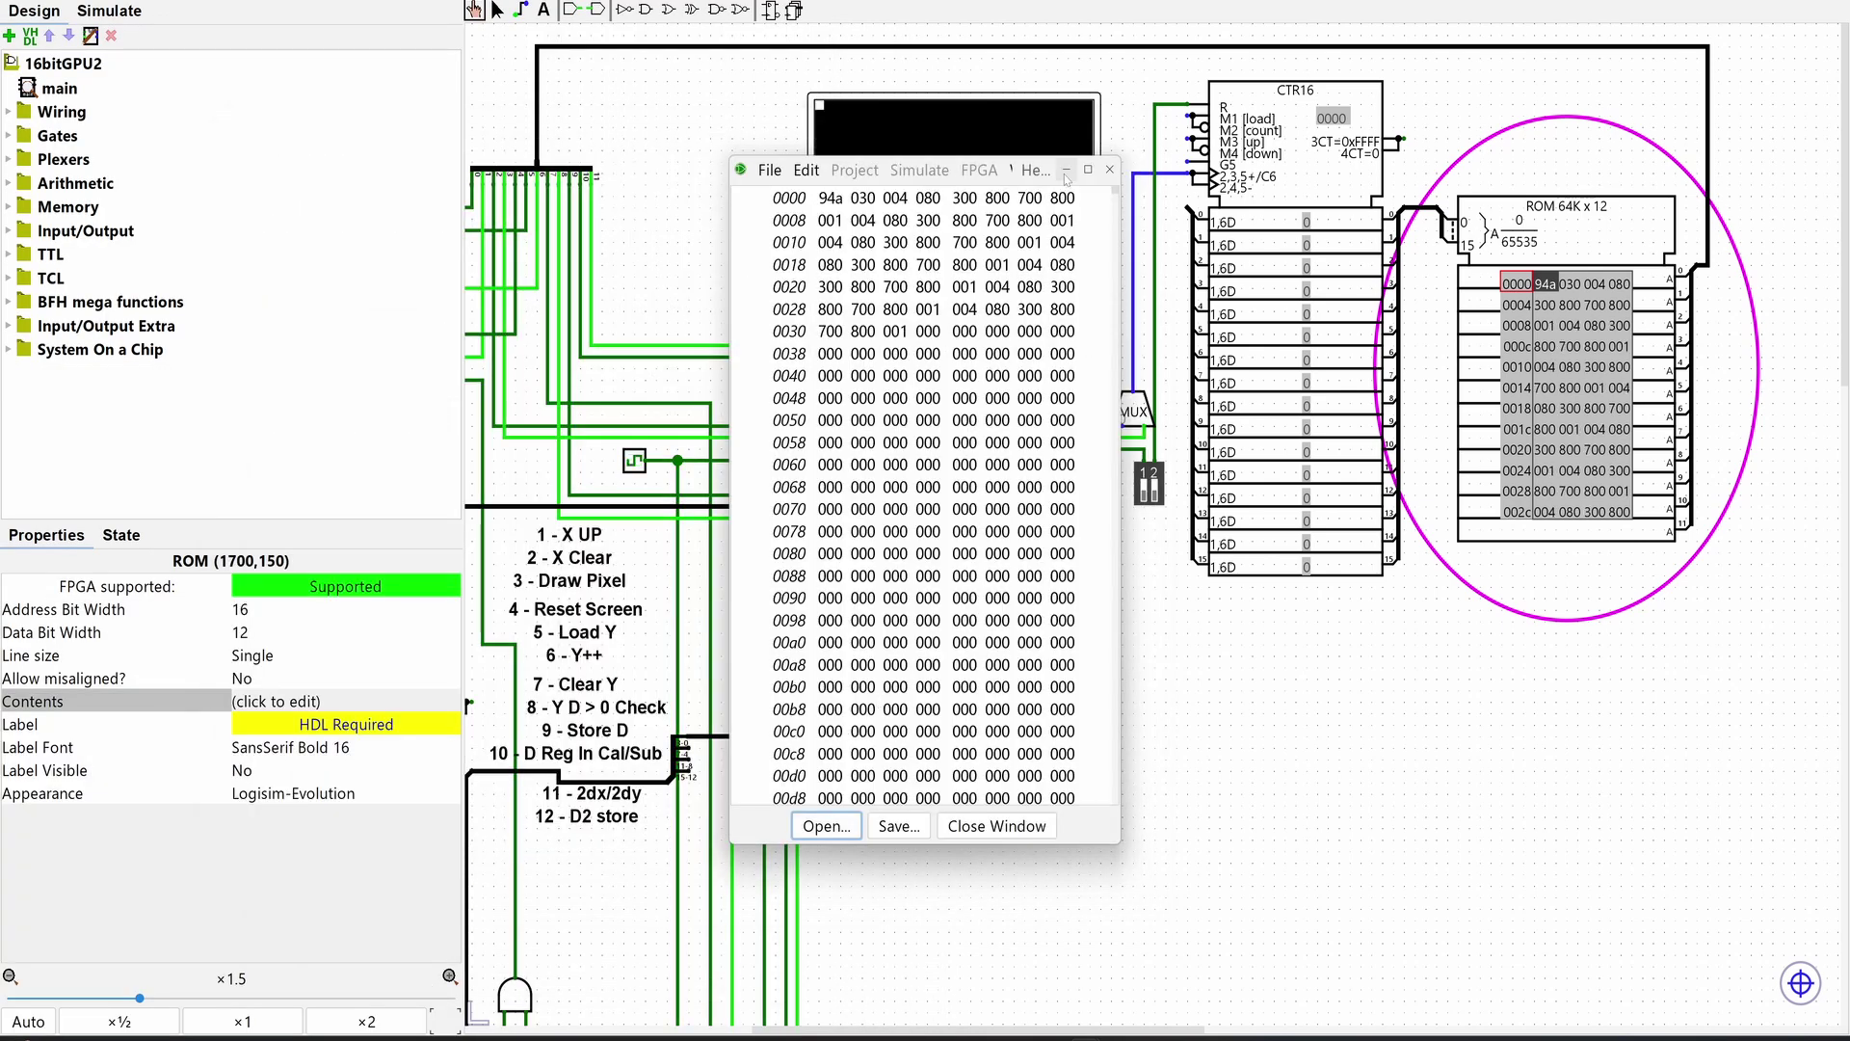
pyautogui.click(1008, 942)
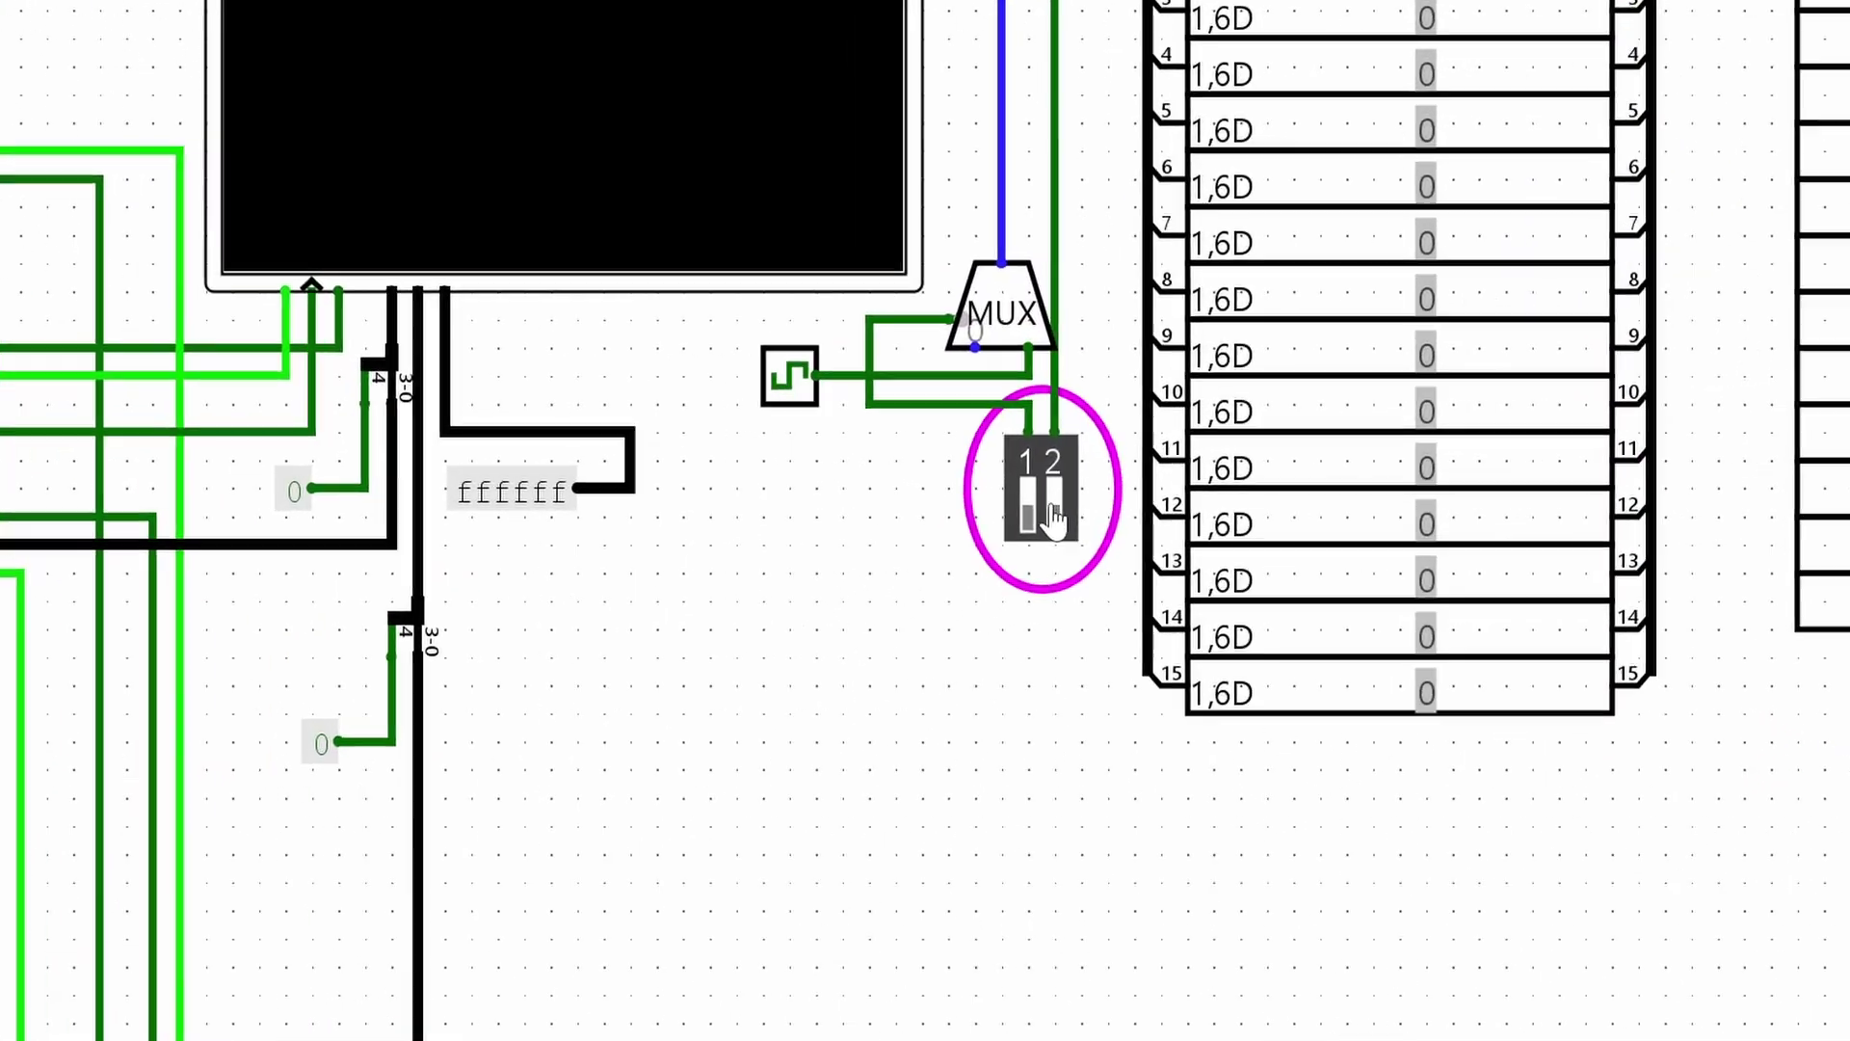
pyautogui.click(1072, 499)
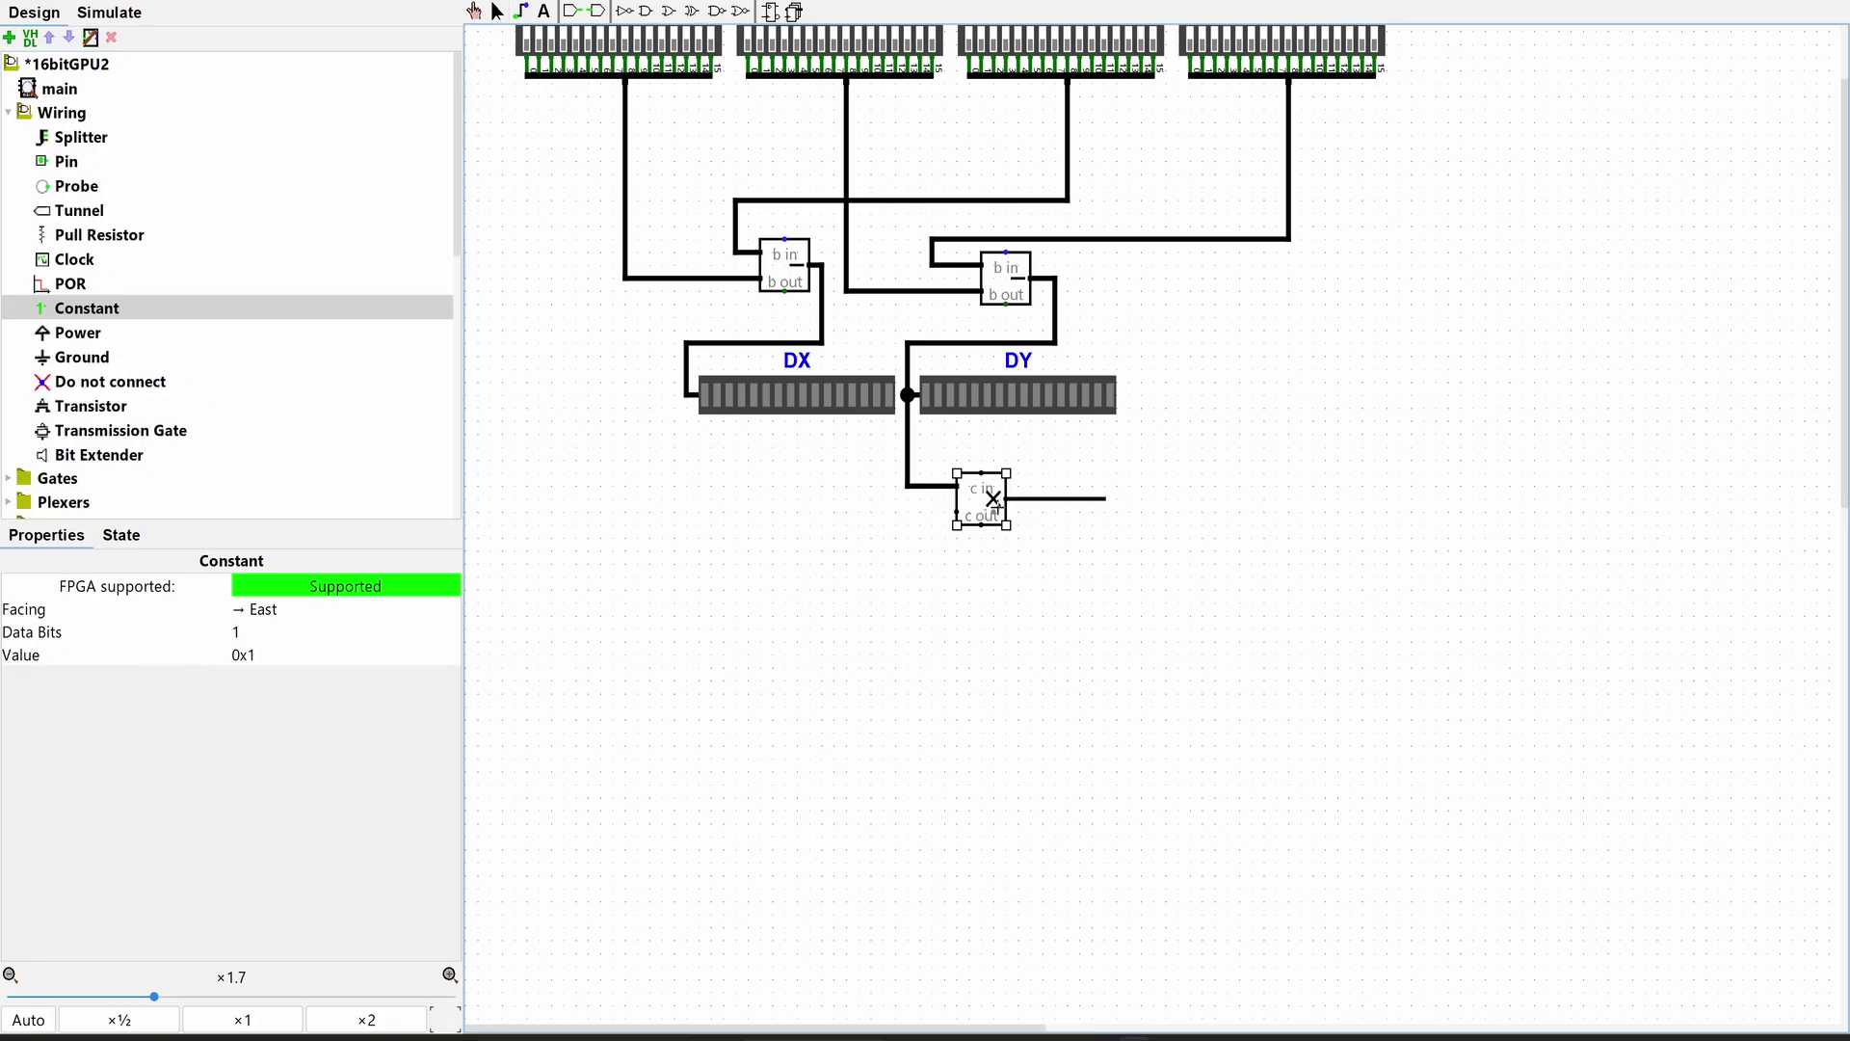
# Place a 16-bit constant with value 0x1 beside the multiplier.
pyautogui.hotkey('ctrl', 'v')
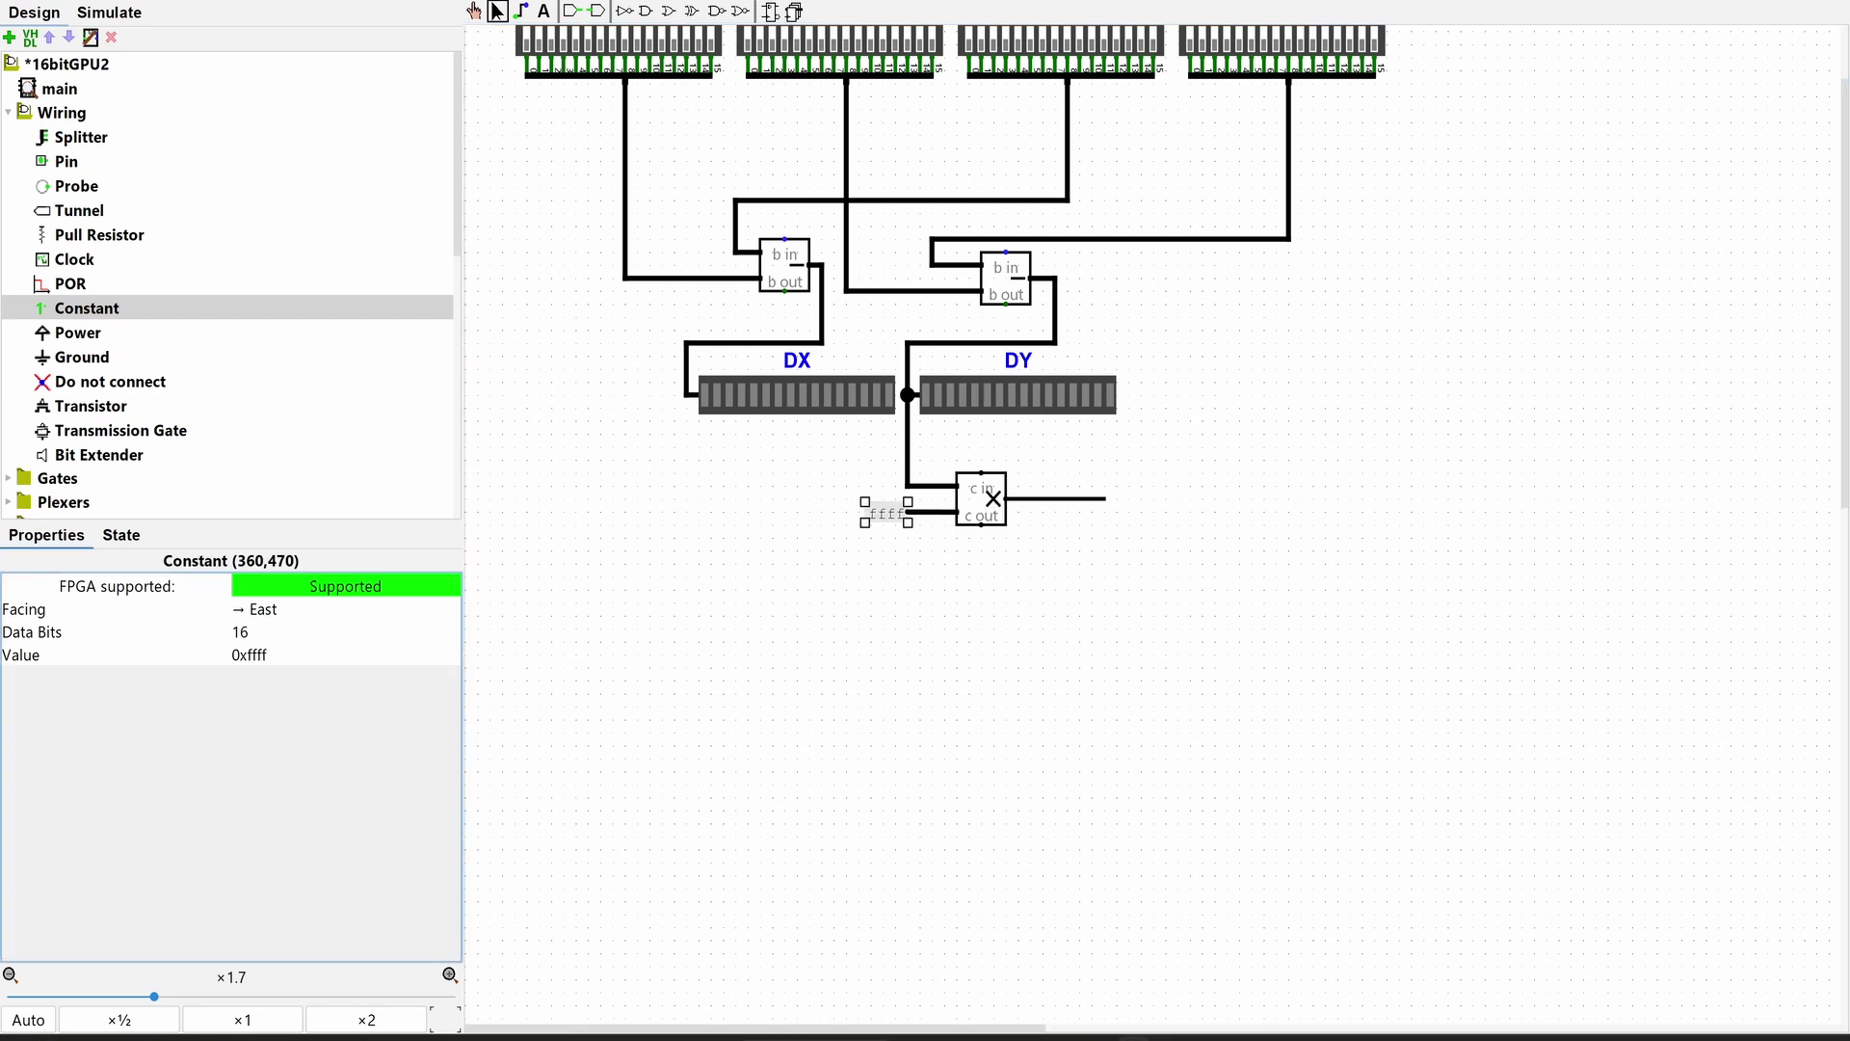
pyautogui.click(347, 656)
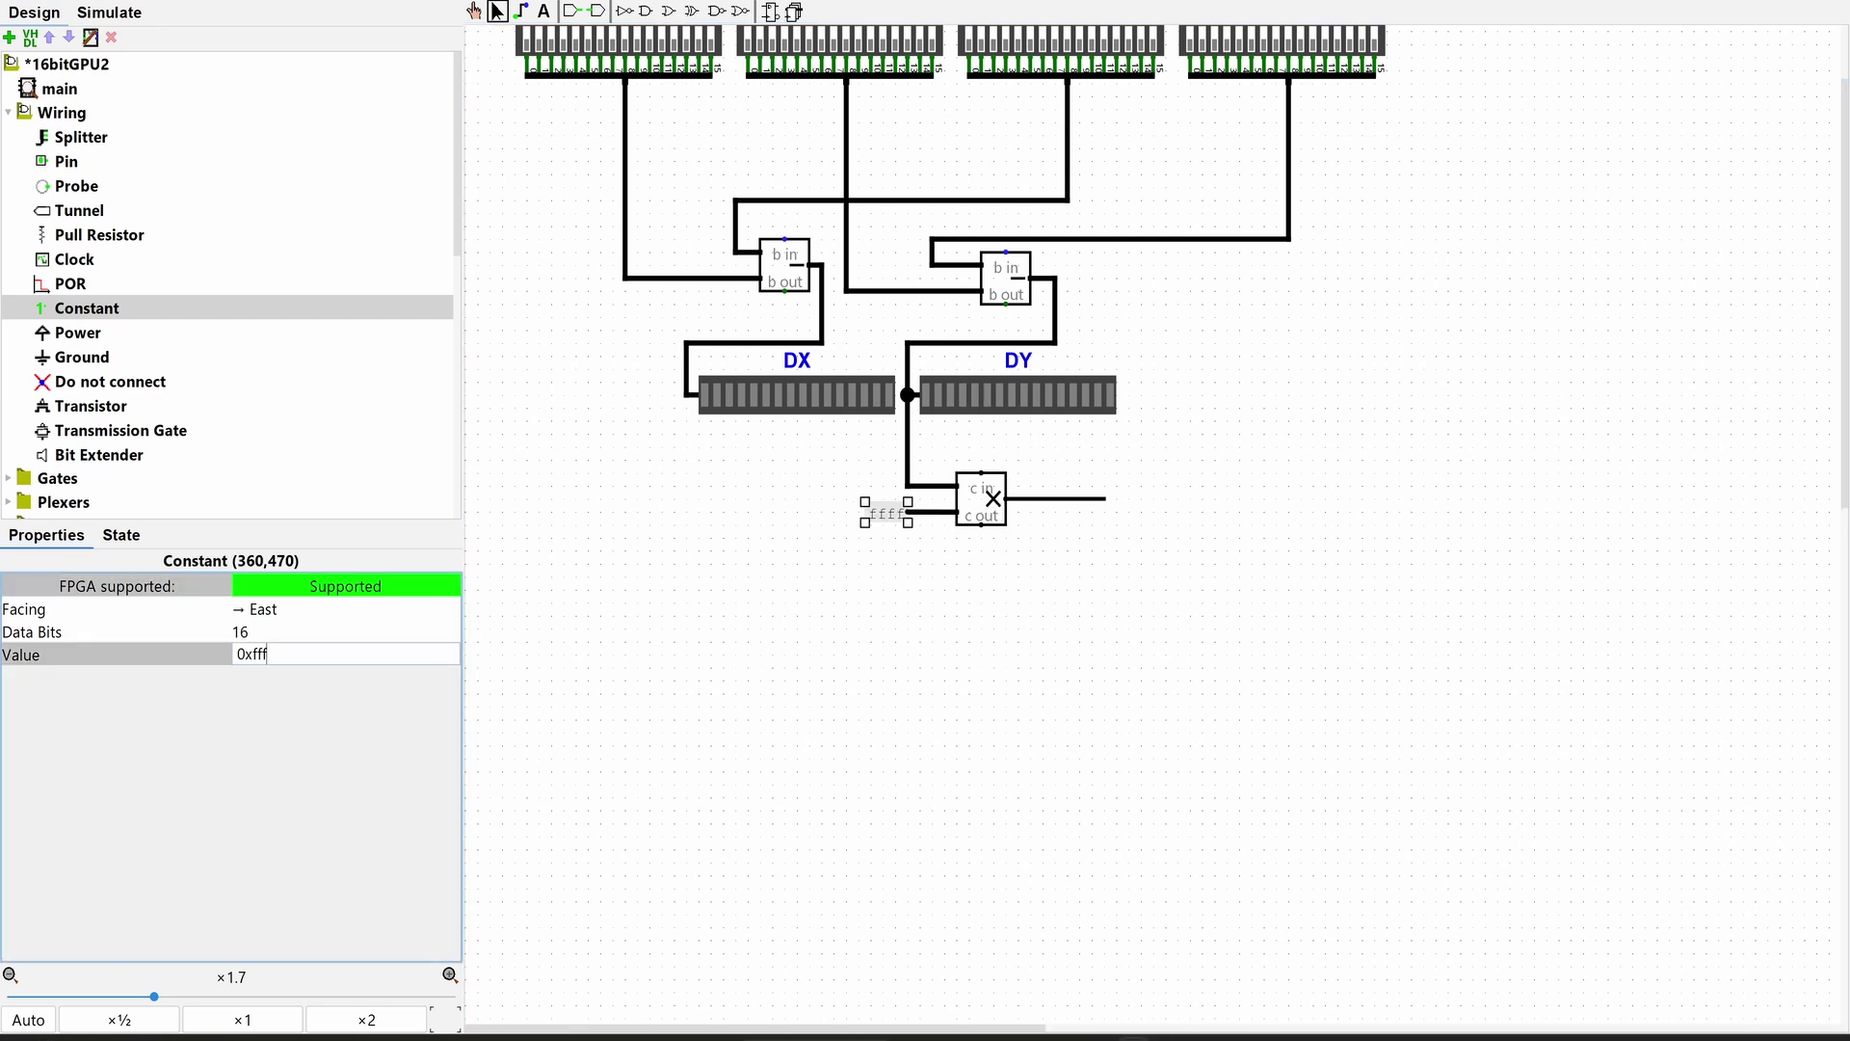
pyautogui.press('BackSpace')
pyautogui.press('BackSpace')
pyautogui.press('BackSpace')
pyautogui.write('1')
pyautogui.press('Return')
pyautogui.scroll(1, 1004, 651)
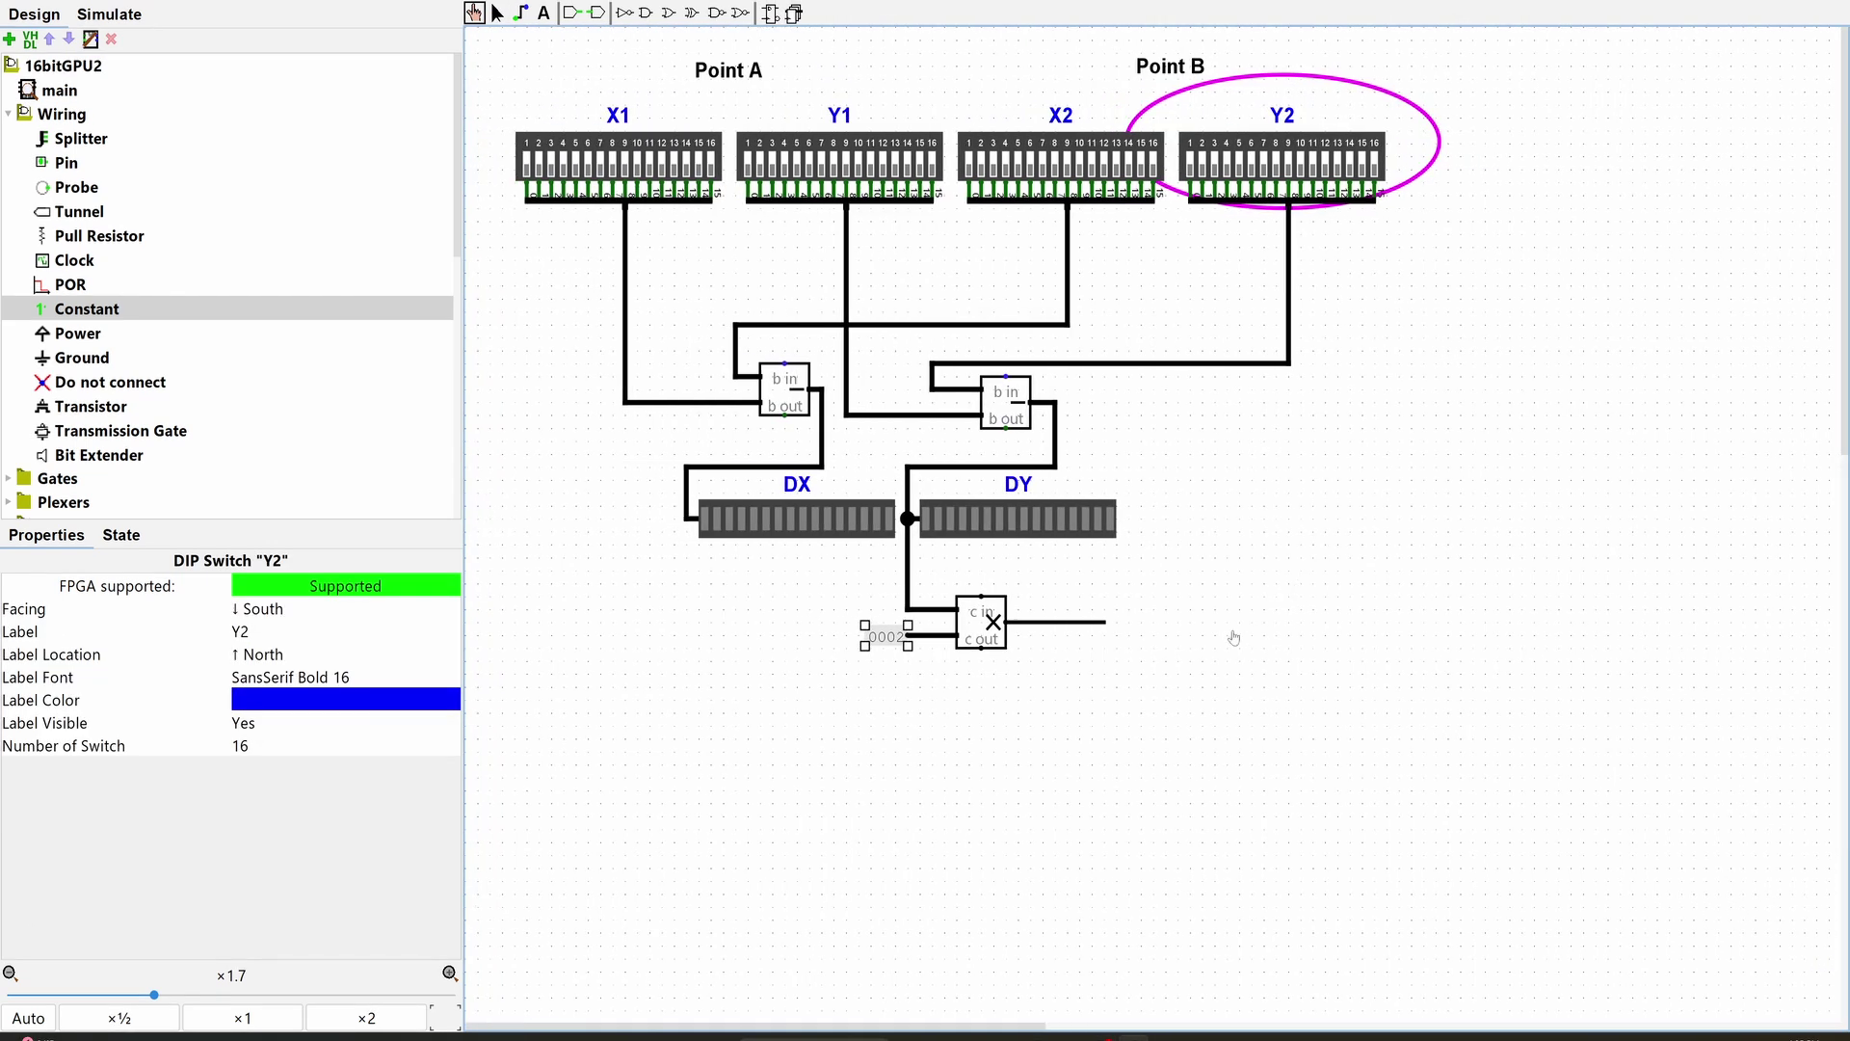
# Turn on bit 4 of Y2 and bit 5 of Y1, checking the multiplier's output value.
pyautogui.click(1047, 623)
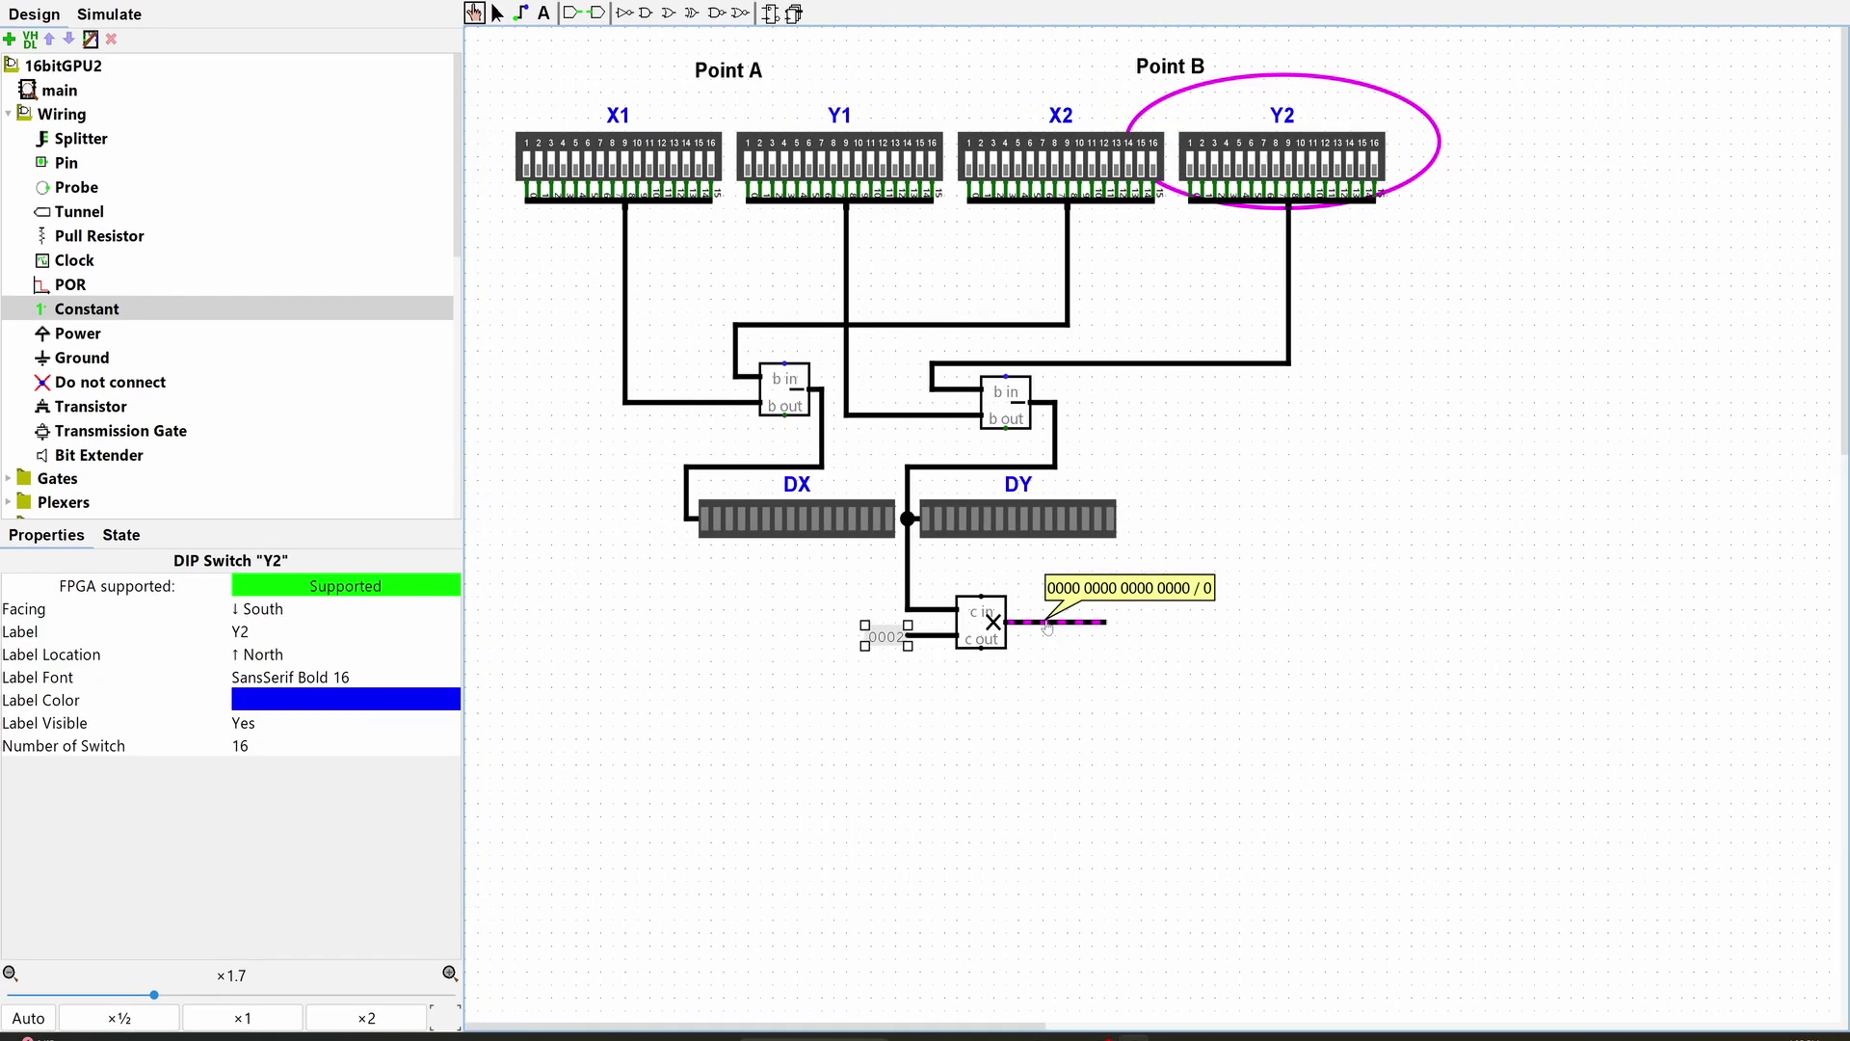
pyautogui.click(1226, 169)
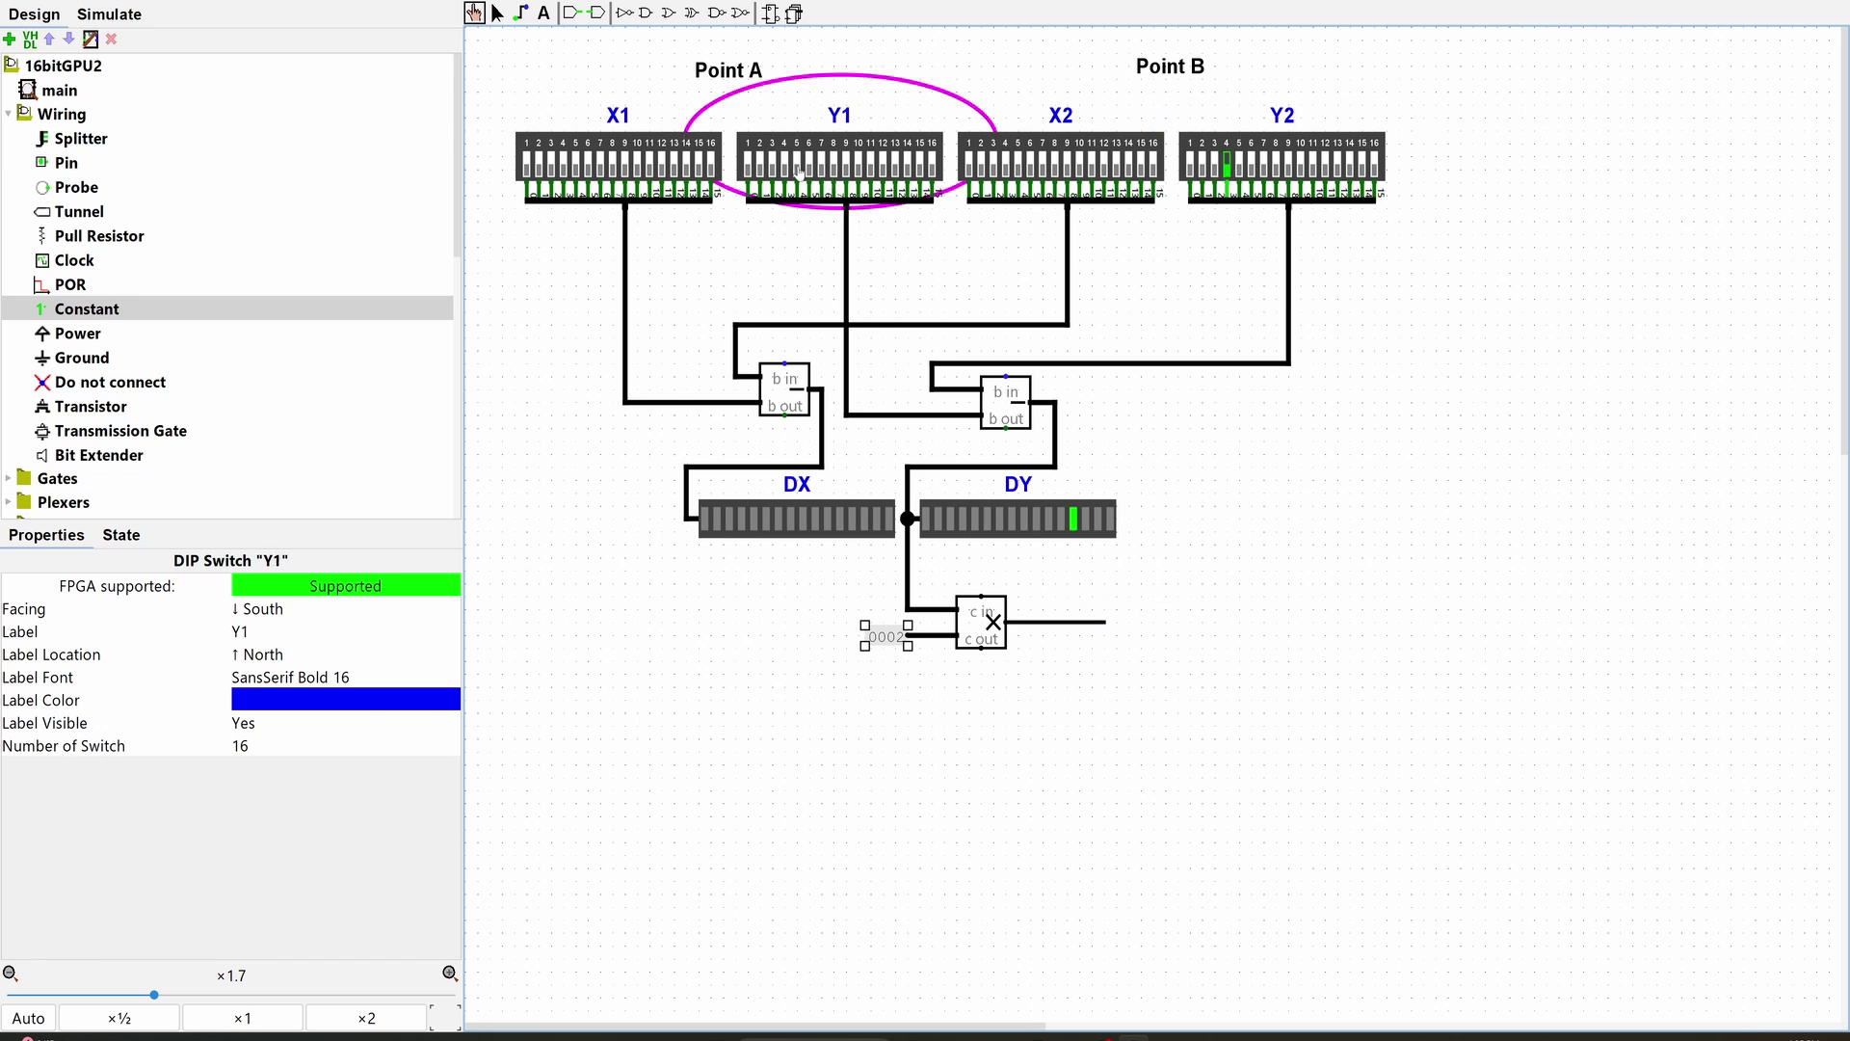
pyautogui.click(797, 169)
pyautogui.click(1081, 624)
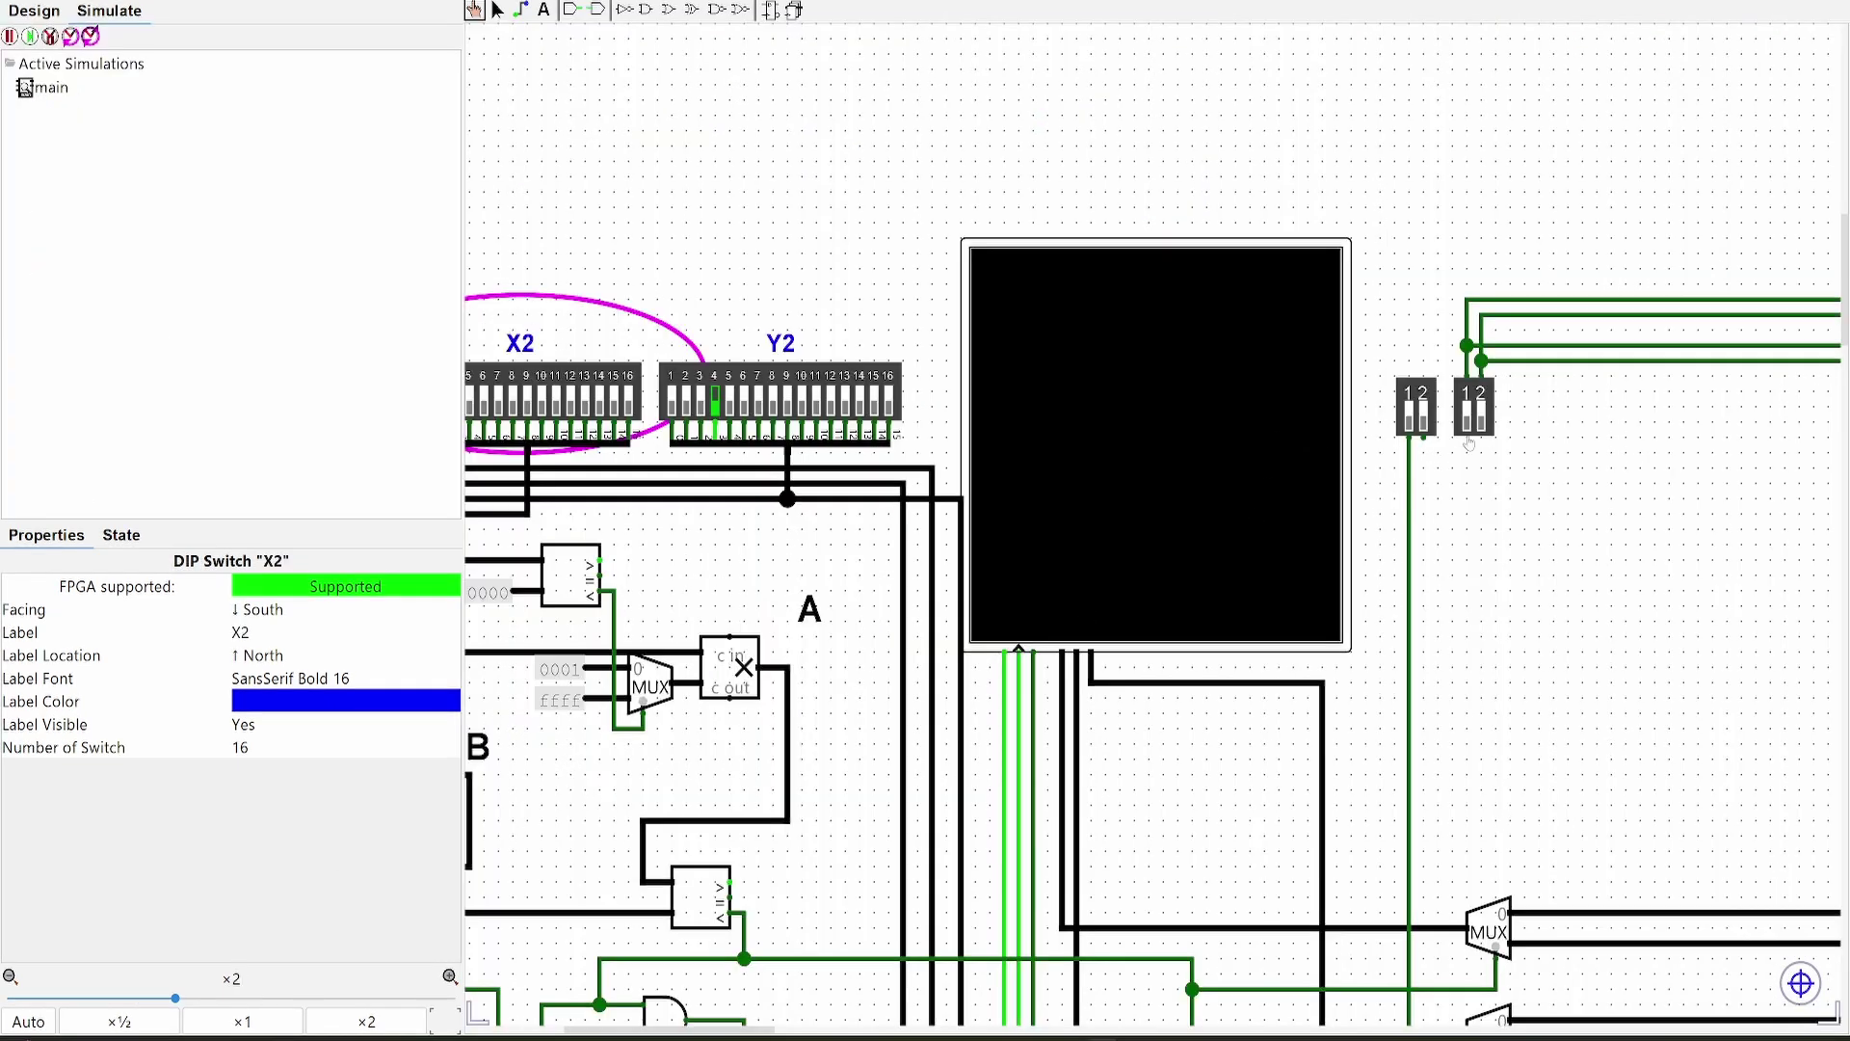
# Turn on the first bit of both two-bit control switches, then bring the Y1 switches and block B into view.
pyautogui.click(1402, 423)
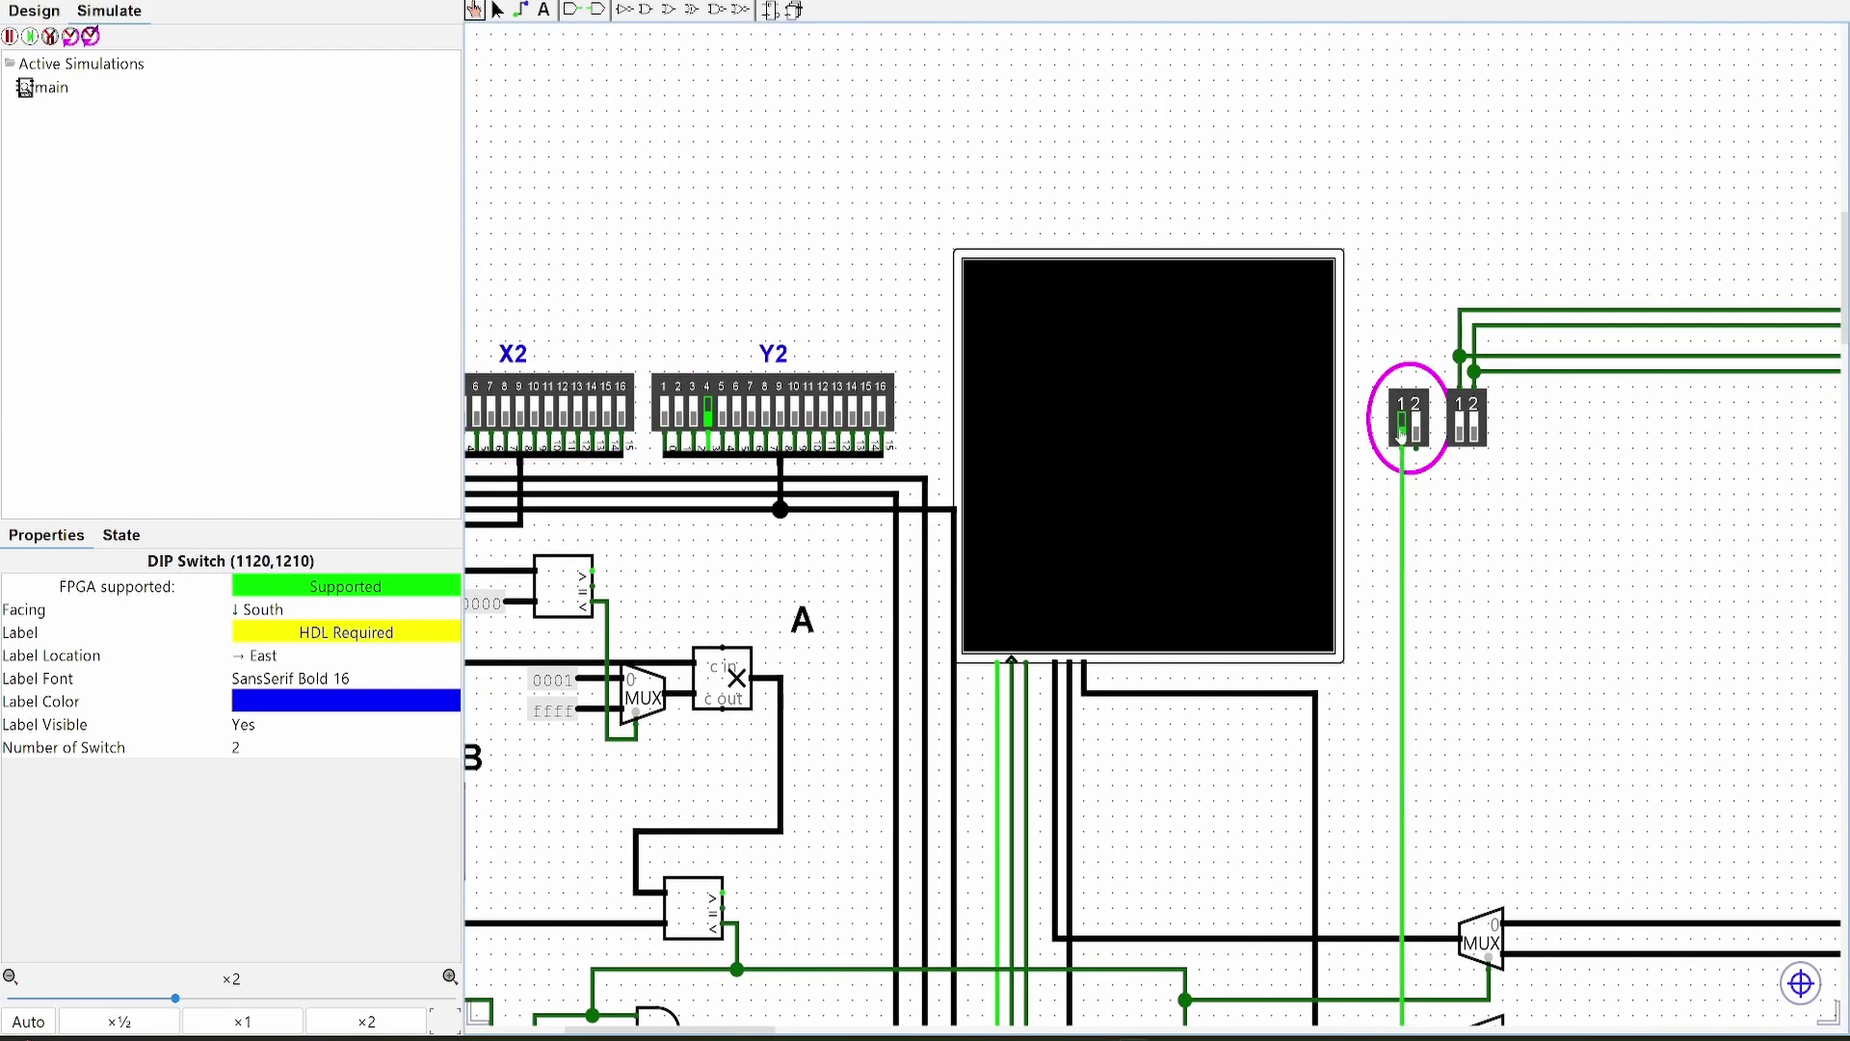
pyautogui.click(1402, 423)
pyautogui.click(1406, 433)
pyautogui.click(1471, 431)
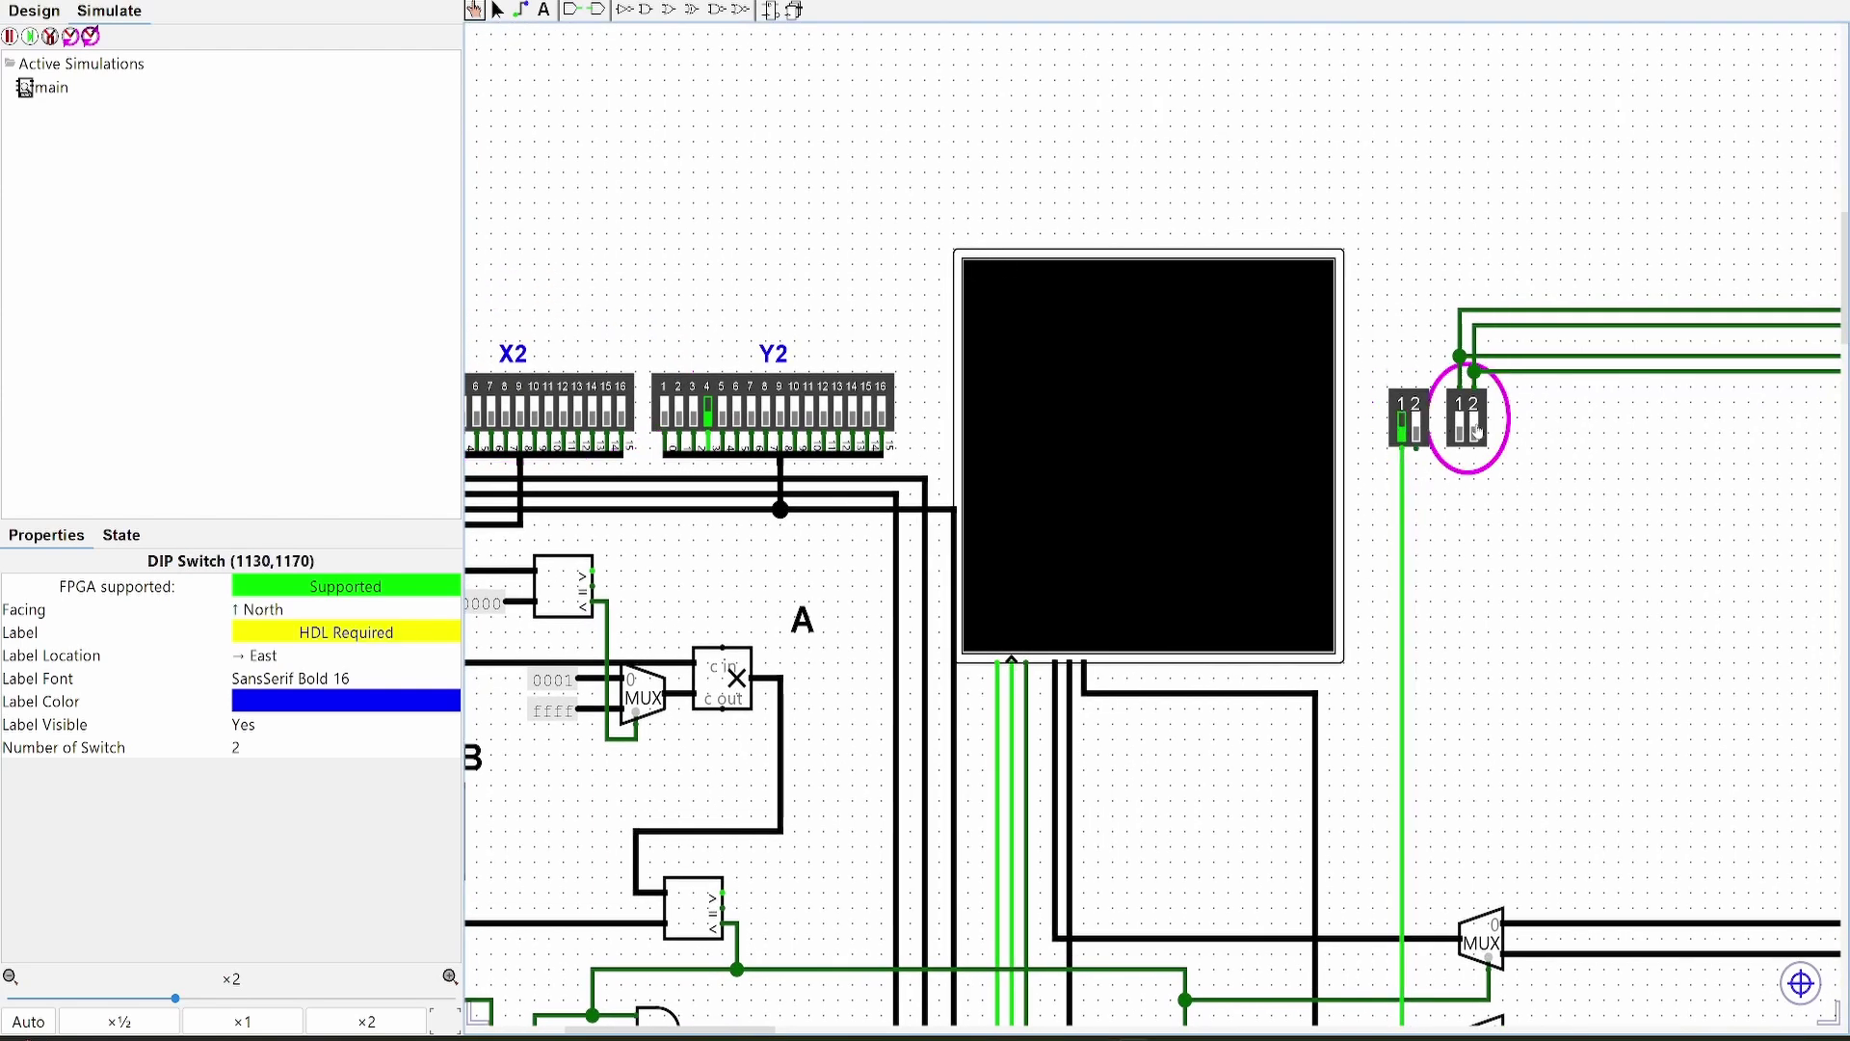
pyautogui.click(1476, 431)
pyautogui.click(1474, 432)
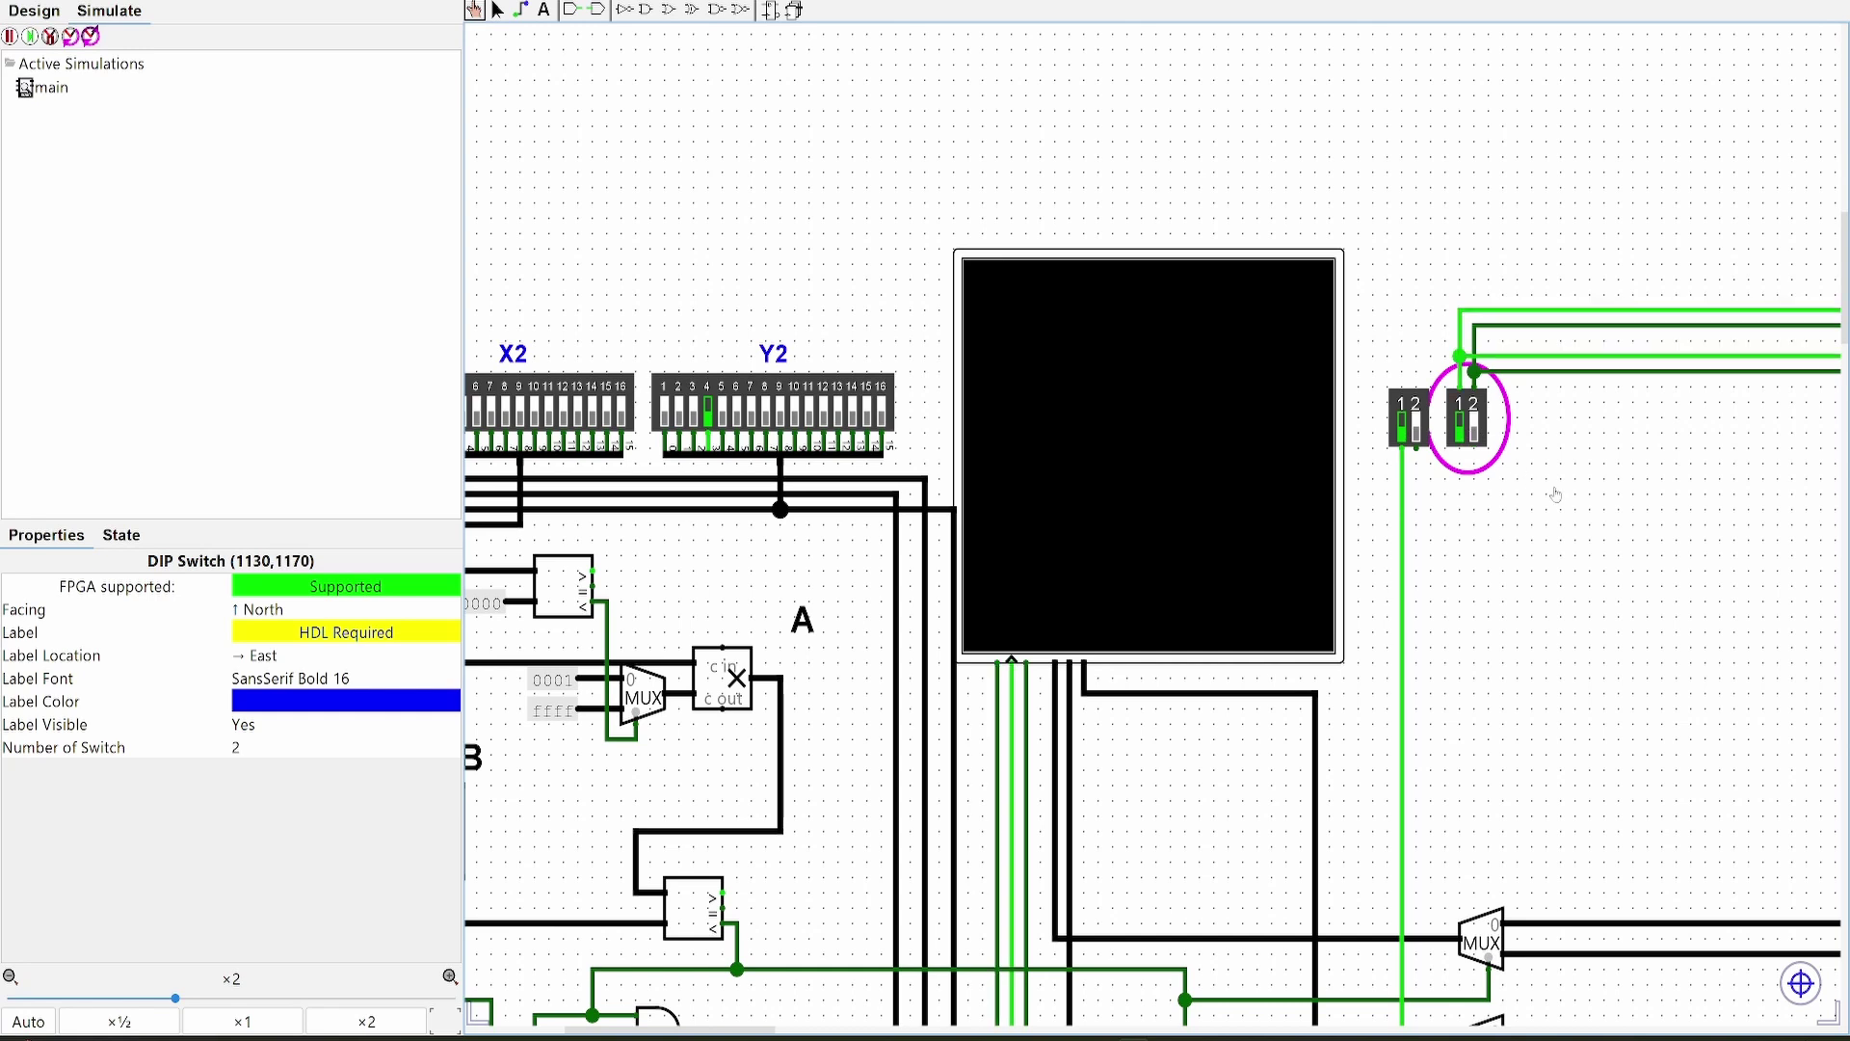
pyautogui.moveTo(1555, 494); pyautogui.dragTo(1504, 516)
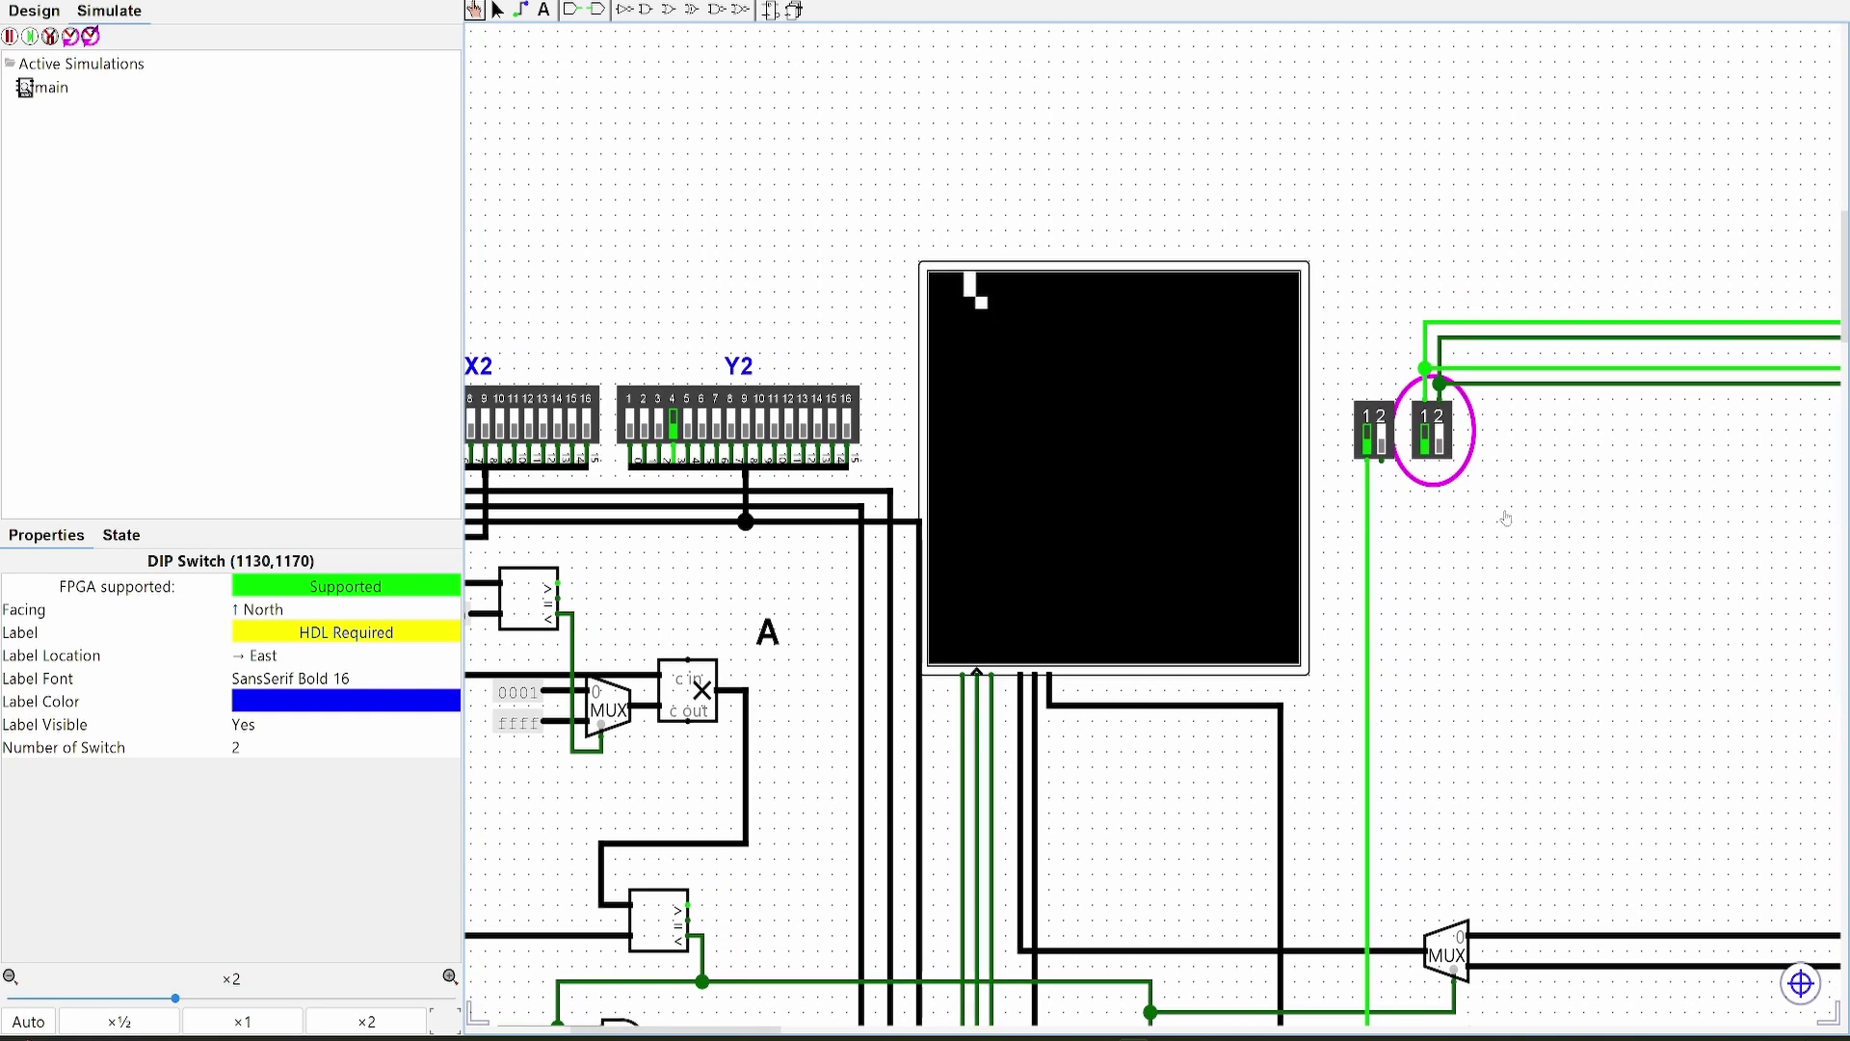
pyautogui.moveTo(1182, 233); pyautogui.dragTo(1450, 233)
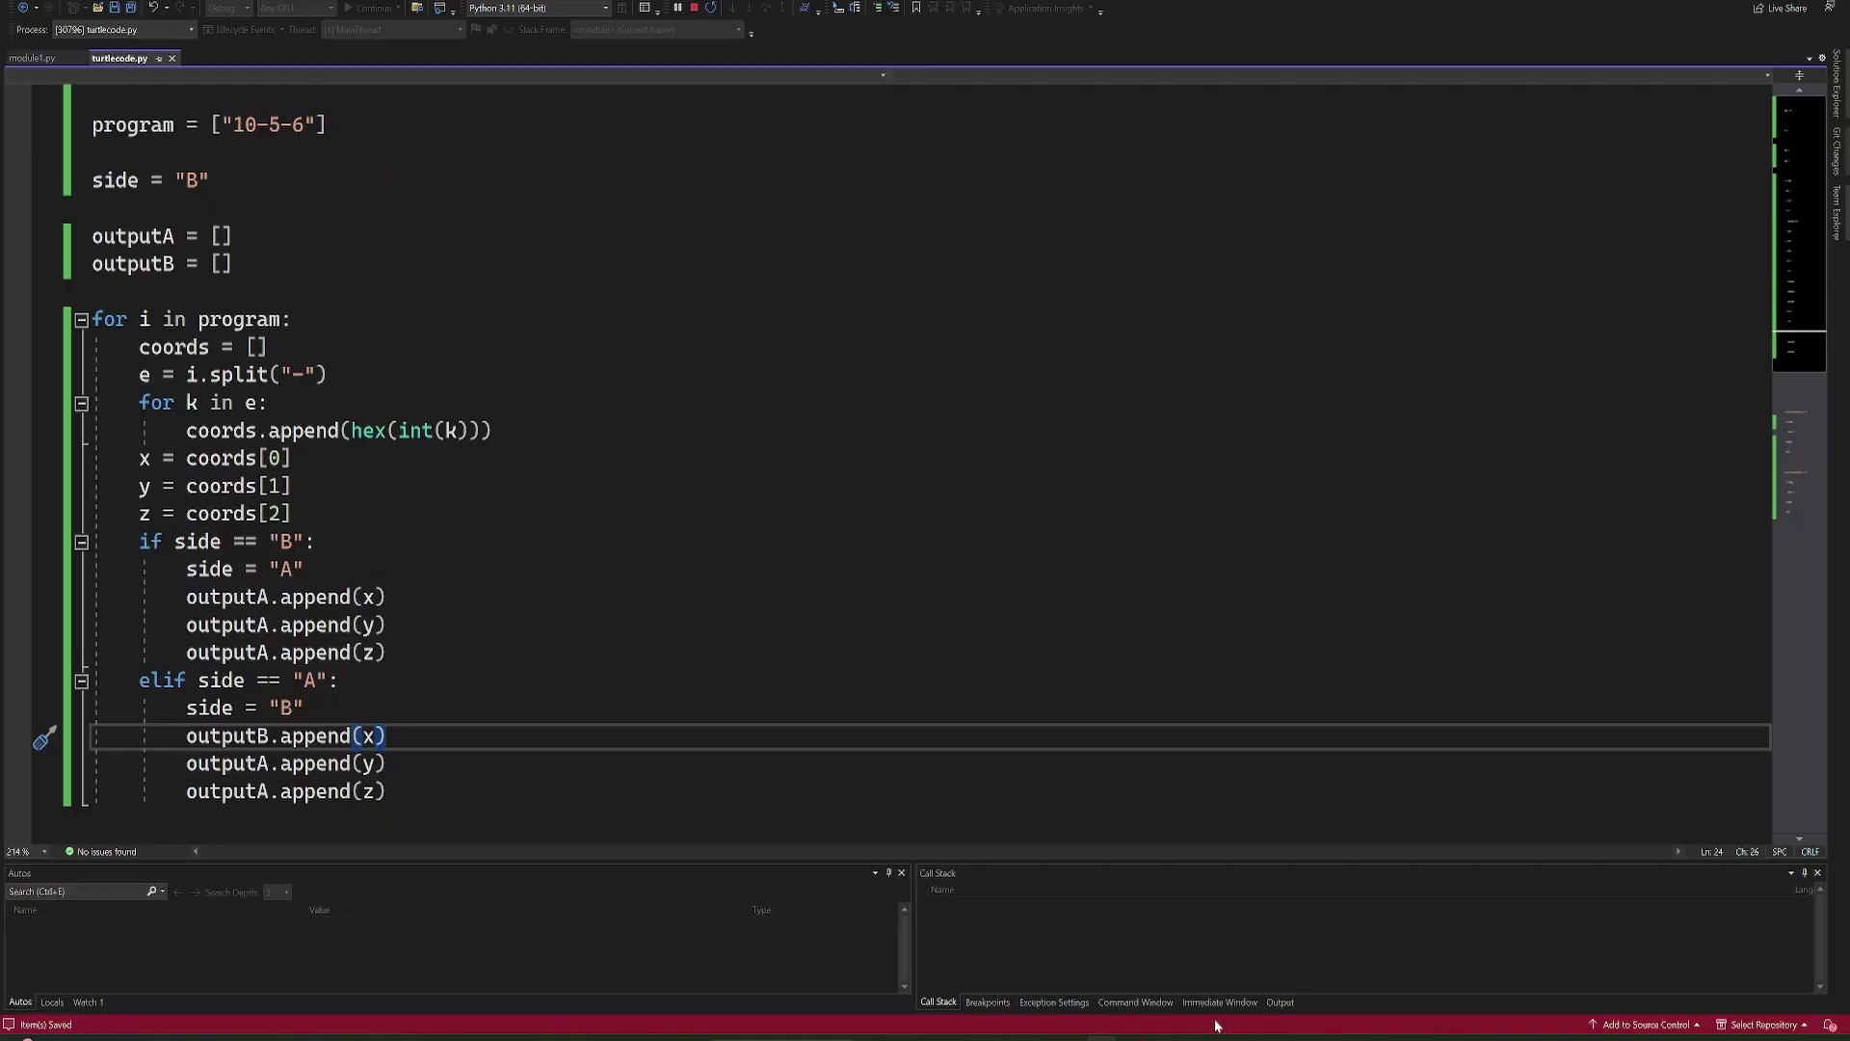
# Run the Python script, then delete the y and z appends under the if branch and start a new line.
pyautogui.press('Return')
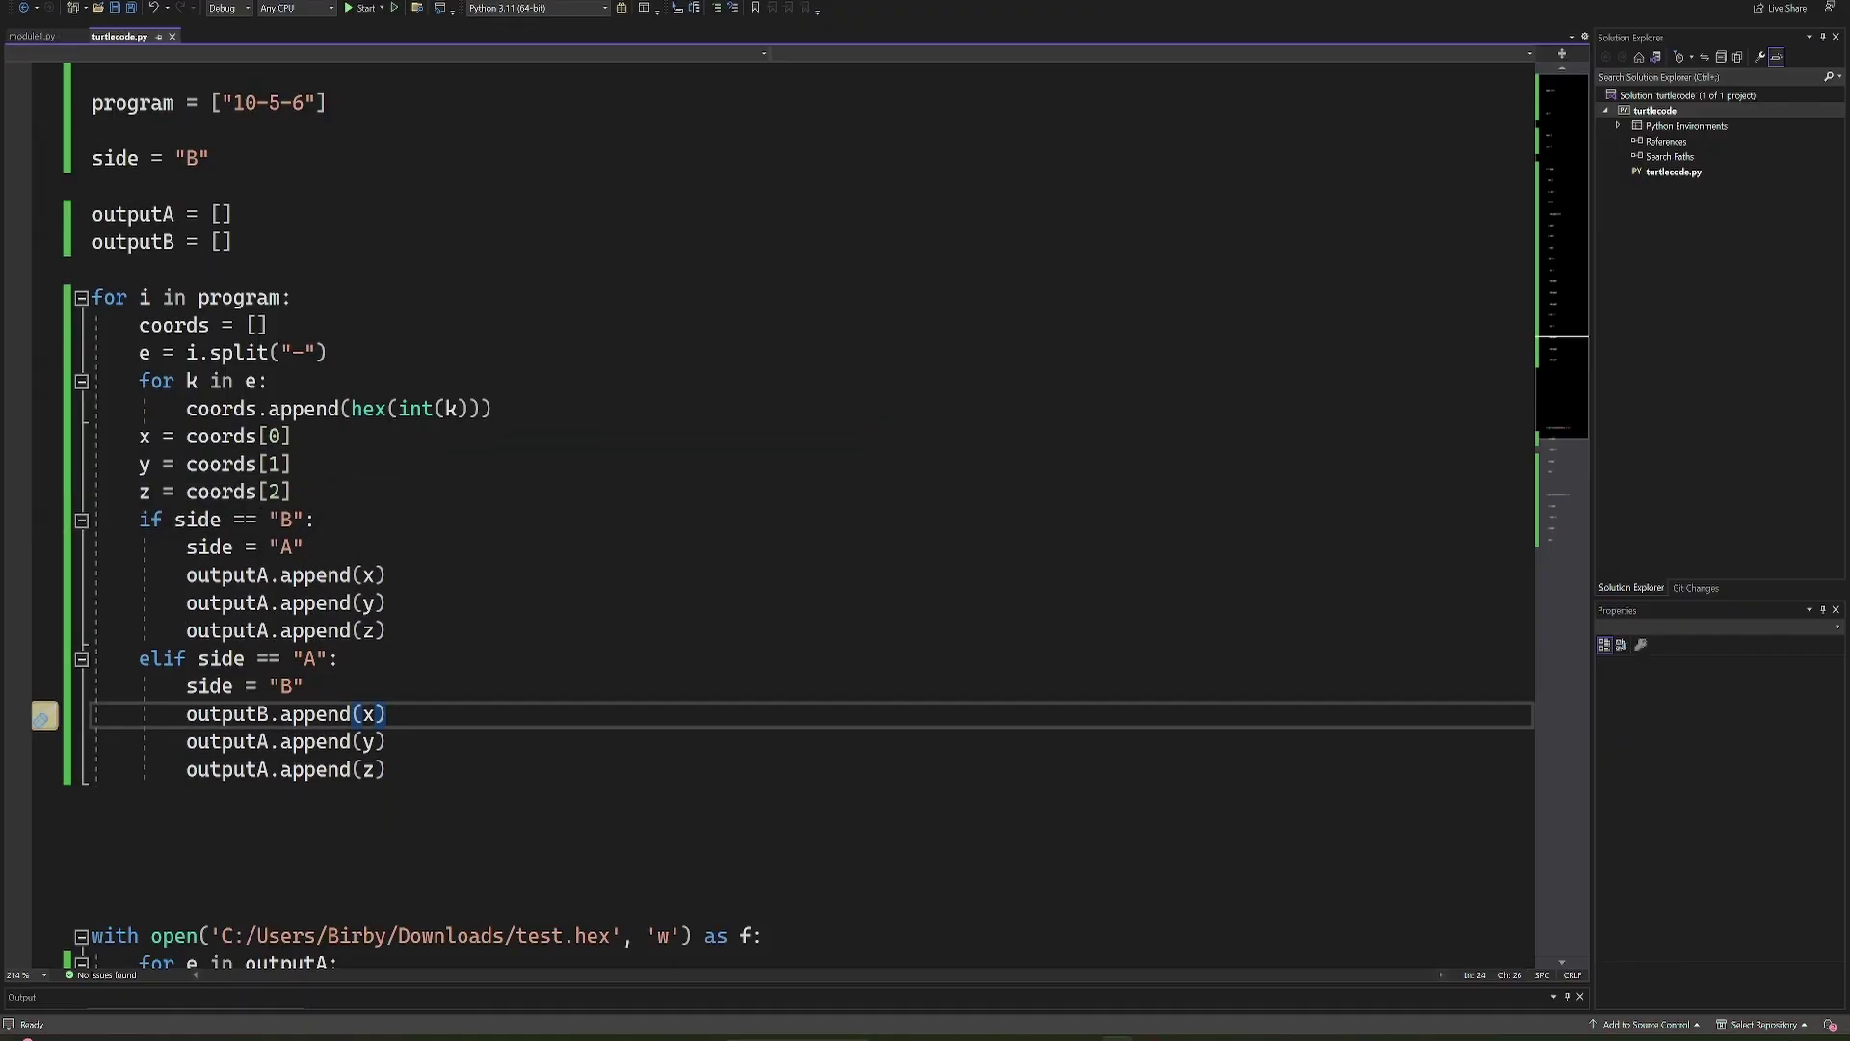
pyautogui.press('Up')
pyautogui.press('Up')
pyautogui.press('Up')
pyautogui.hotkey('shift', 'Up')
pyautogui.hotkey('shift', 'Up')
pyautogui.press('BackSpace')
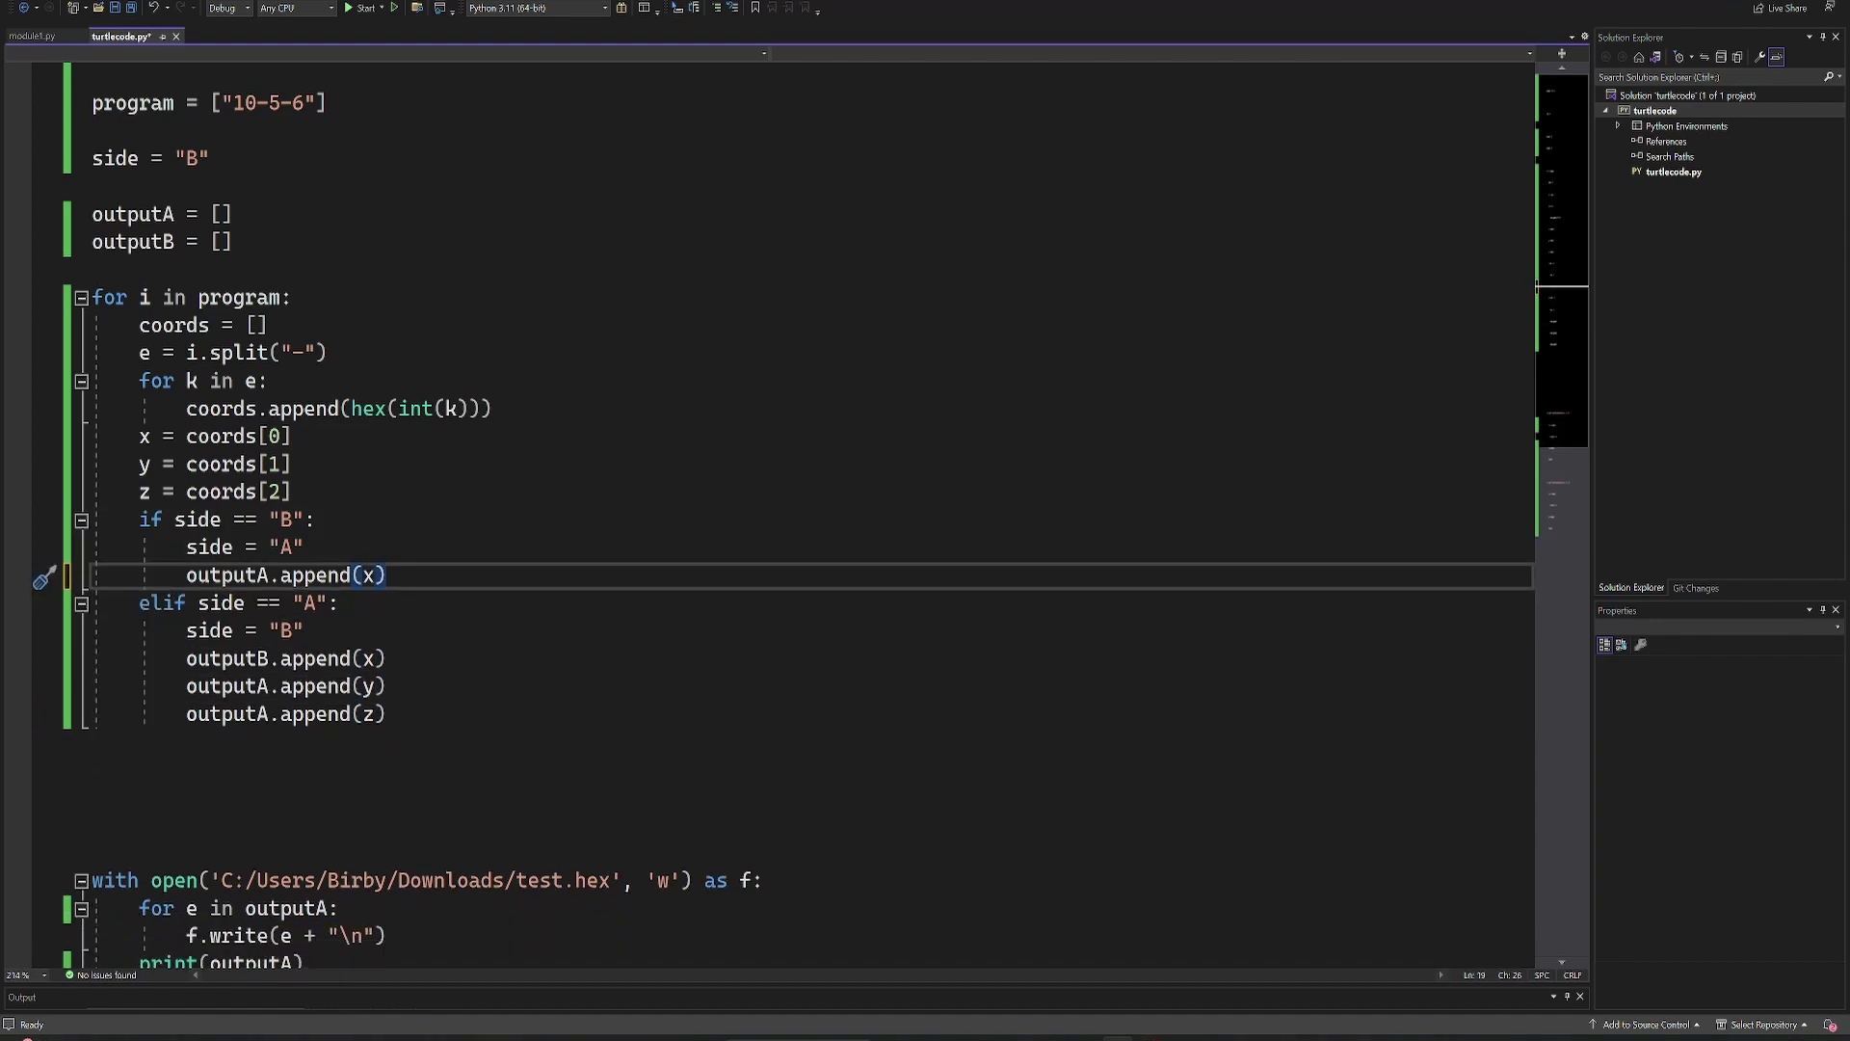
pyautogui.press('Up')
pyautogui.press('Up')
pyautogui.press('Up')
pyautogui.press('Return')
pyautogui.write('x,y')
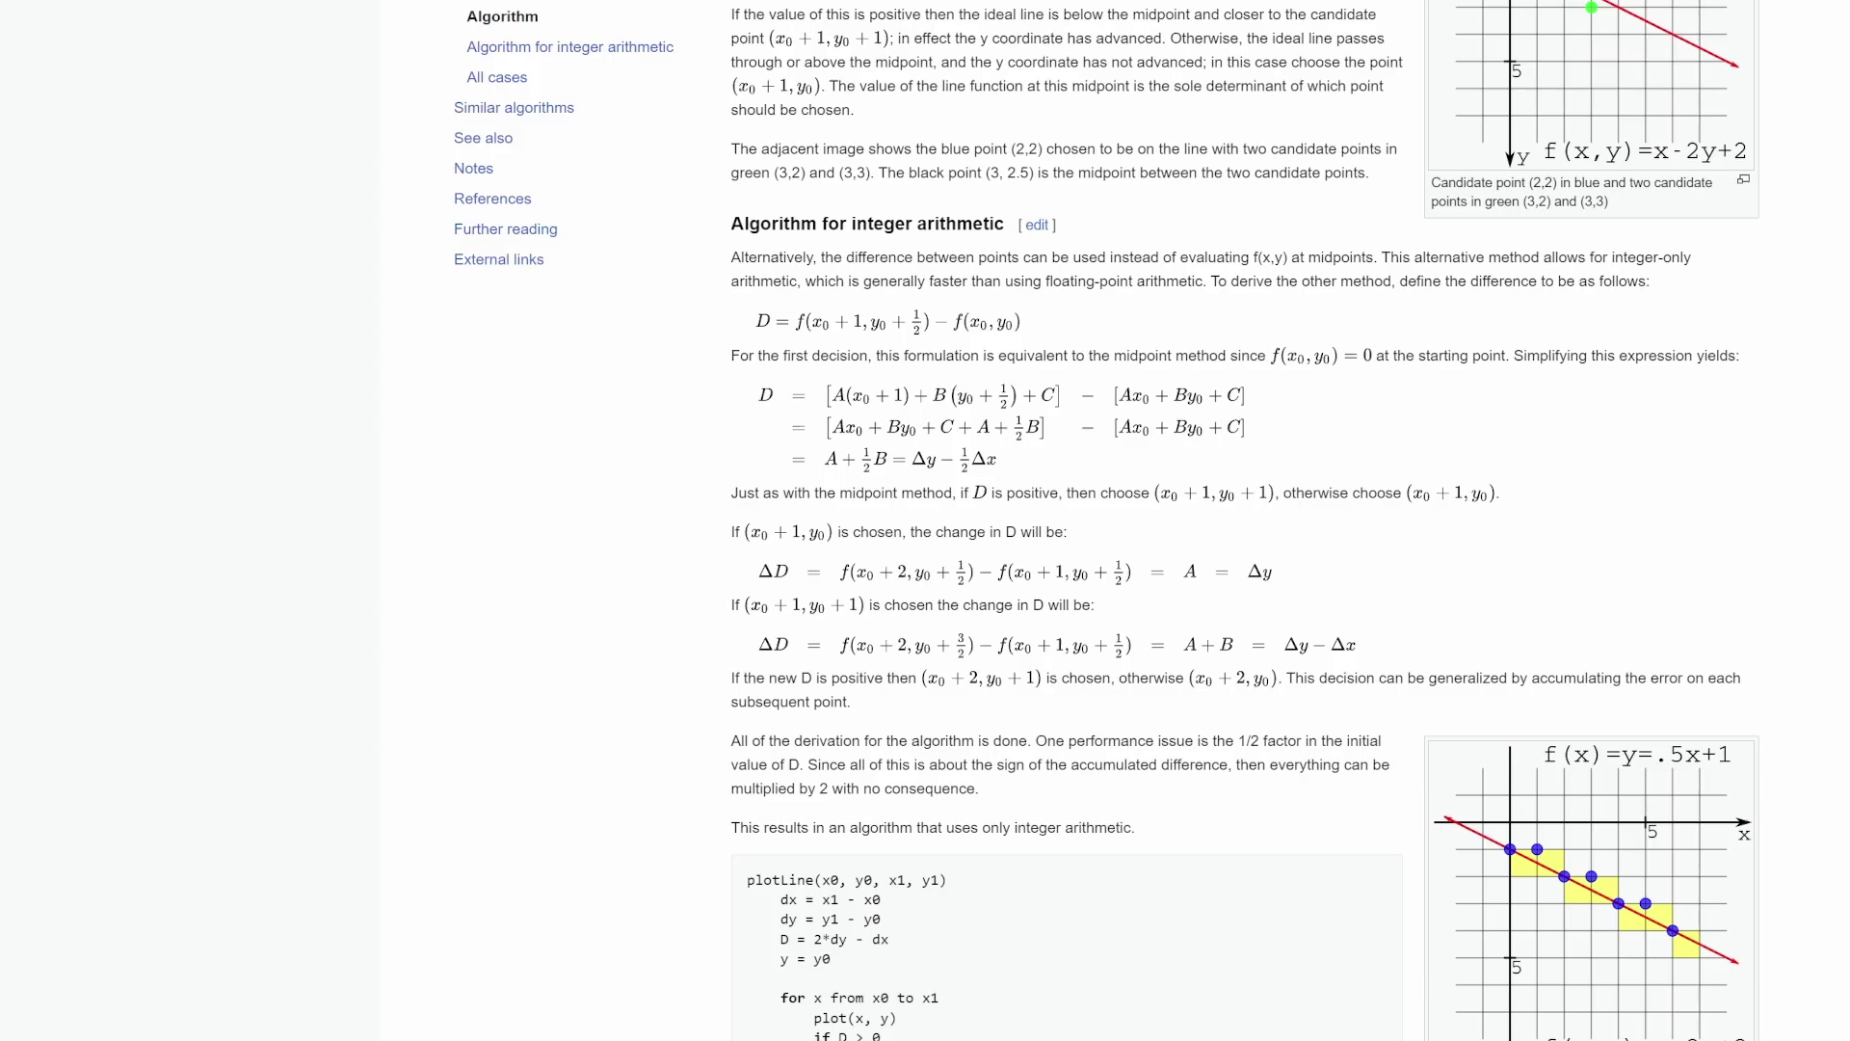
pyautogui.scroll(-2, 925, 522)
pyautogui.scroll(-3, 926, 521)
pyautogui.scroll(-2, 925, 521)
pyautogui.scroll(-1, 925, 521)
pyautogui.scroll(-1, 925, 520)
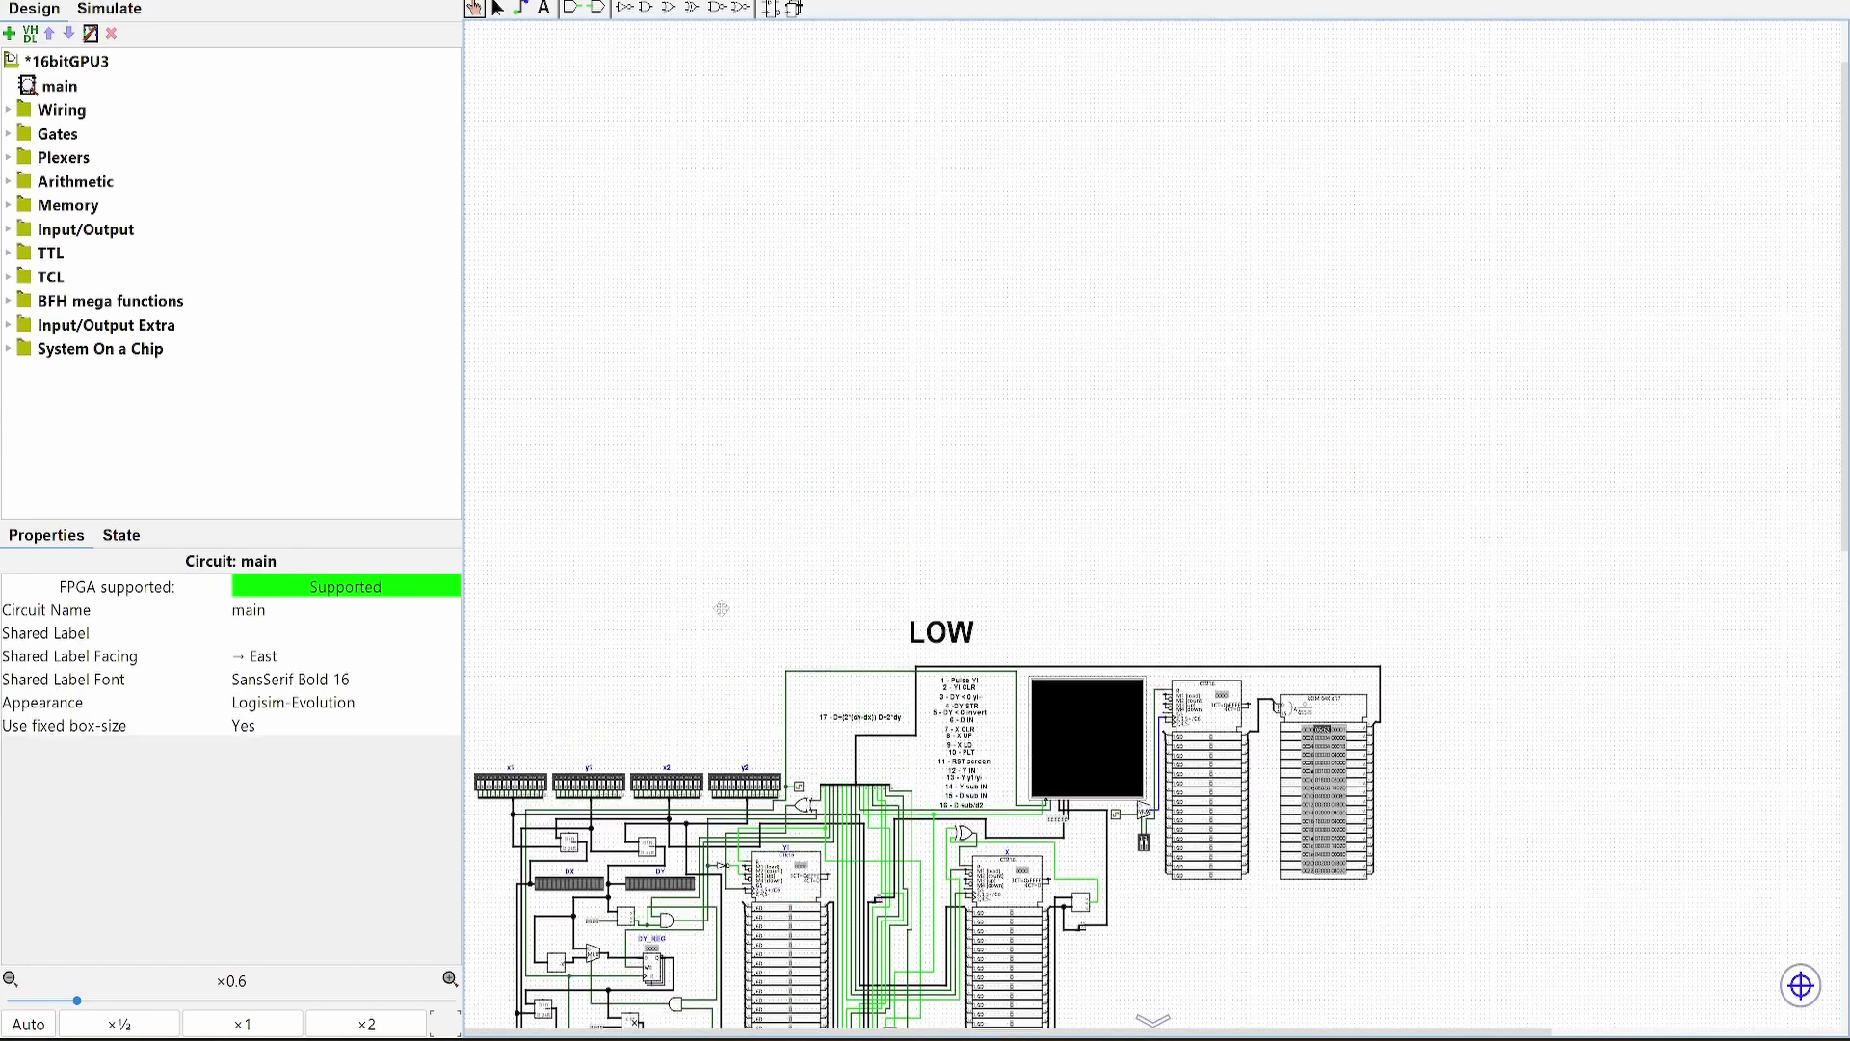
# Move the X1/Y1/X2/Y2 switch banks and the RGB Video display to the top of the circuit.
pyautogui.click(509, 783)
pyautogui.keyDown('shift'); pyautogui.click(588, 784); pyautogui.keyUp('shift')
pyautogui.keyDown('shift'); pyautogui.click(665, 784); pyautogui.keyUp('shift')
pyautogui.keyDown('shift'); pyautogui.click(743, 784); pyautogui.keyUp('shift')
pyautogui.moveTo(740, 783); pyautogui.dragTo(751, 256)
pyautogui.moveTo(1137, 780)
pyautogui.mouseDown()
pyautogui.moveTo(1169, 246)
pyautogui.moveTo(865, 250)
pyautogui.mouseUp()
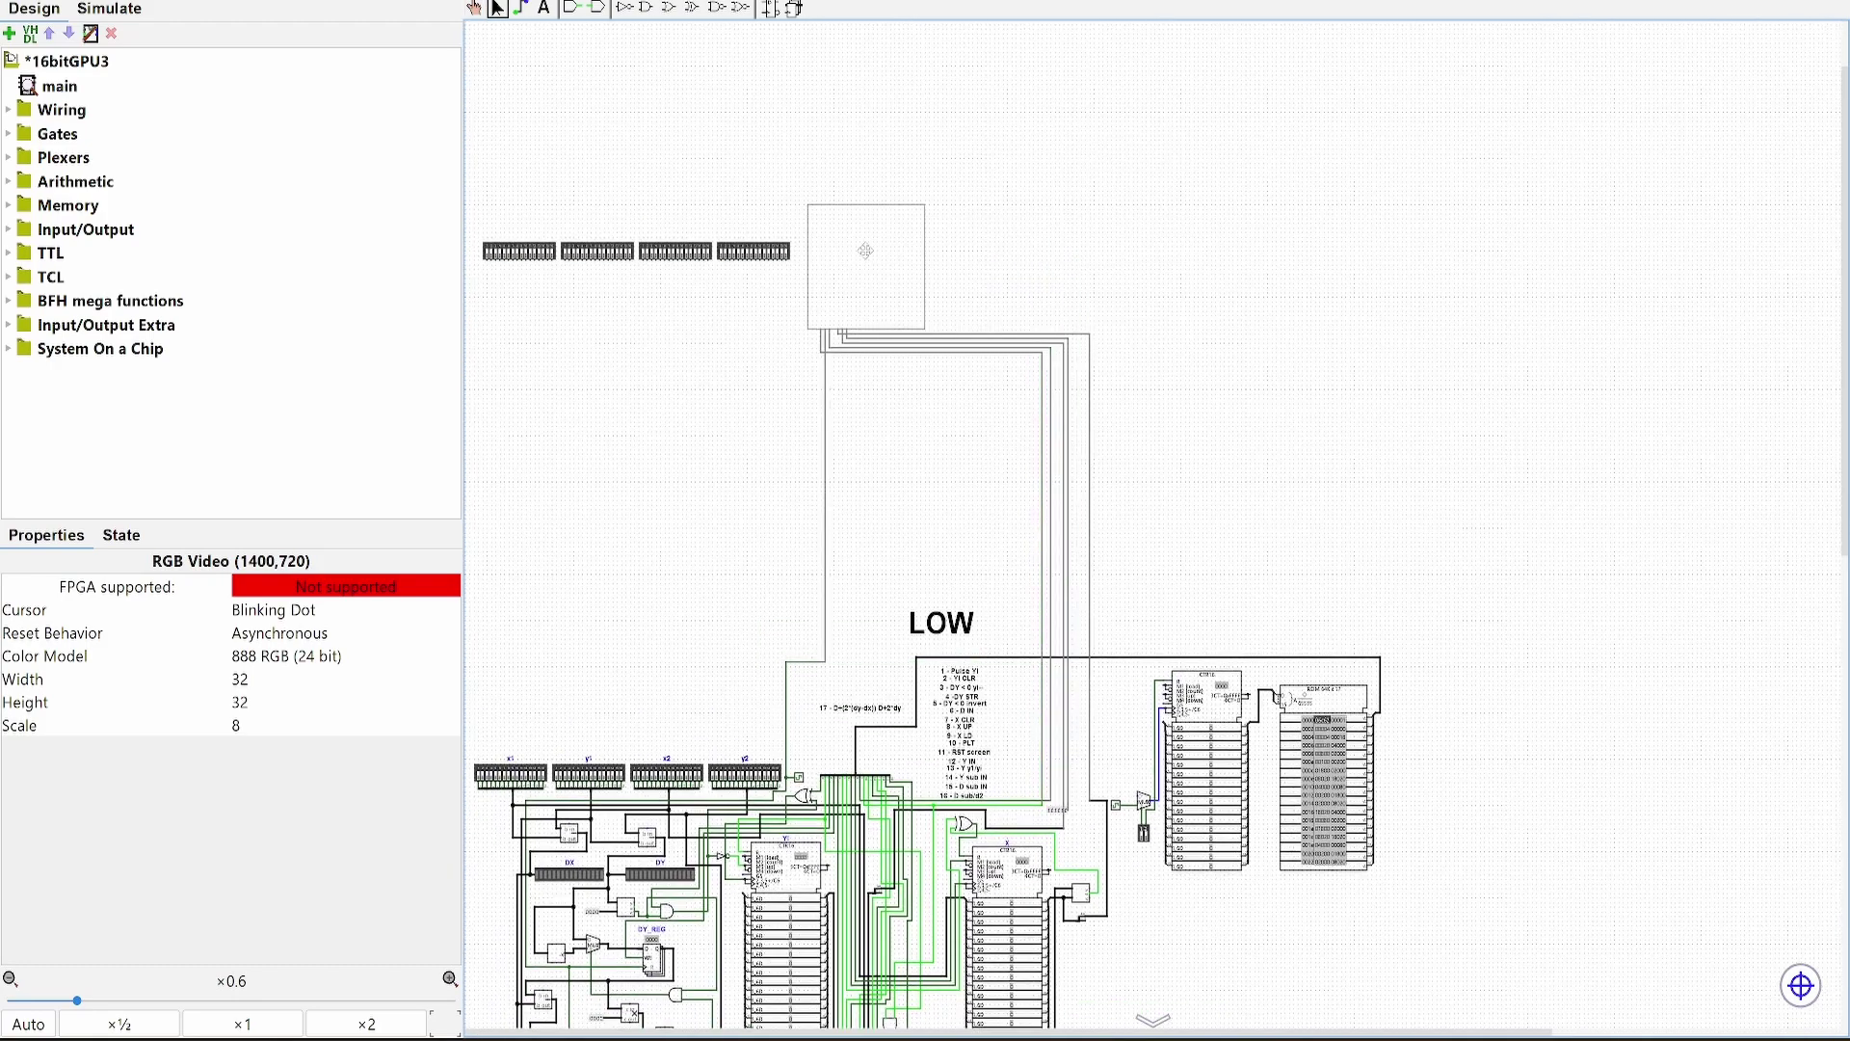
pyautogui.click(1481, 331)
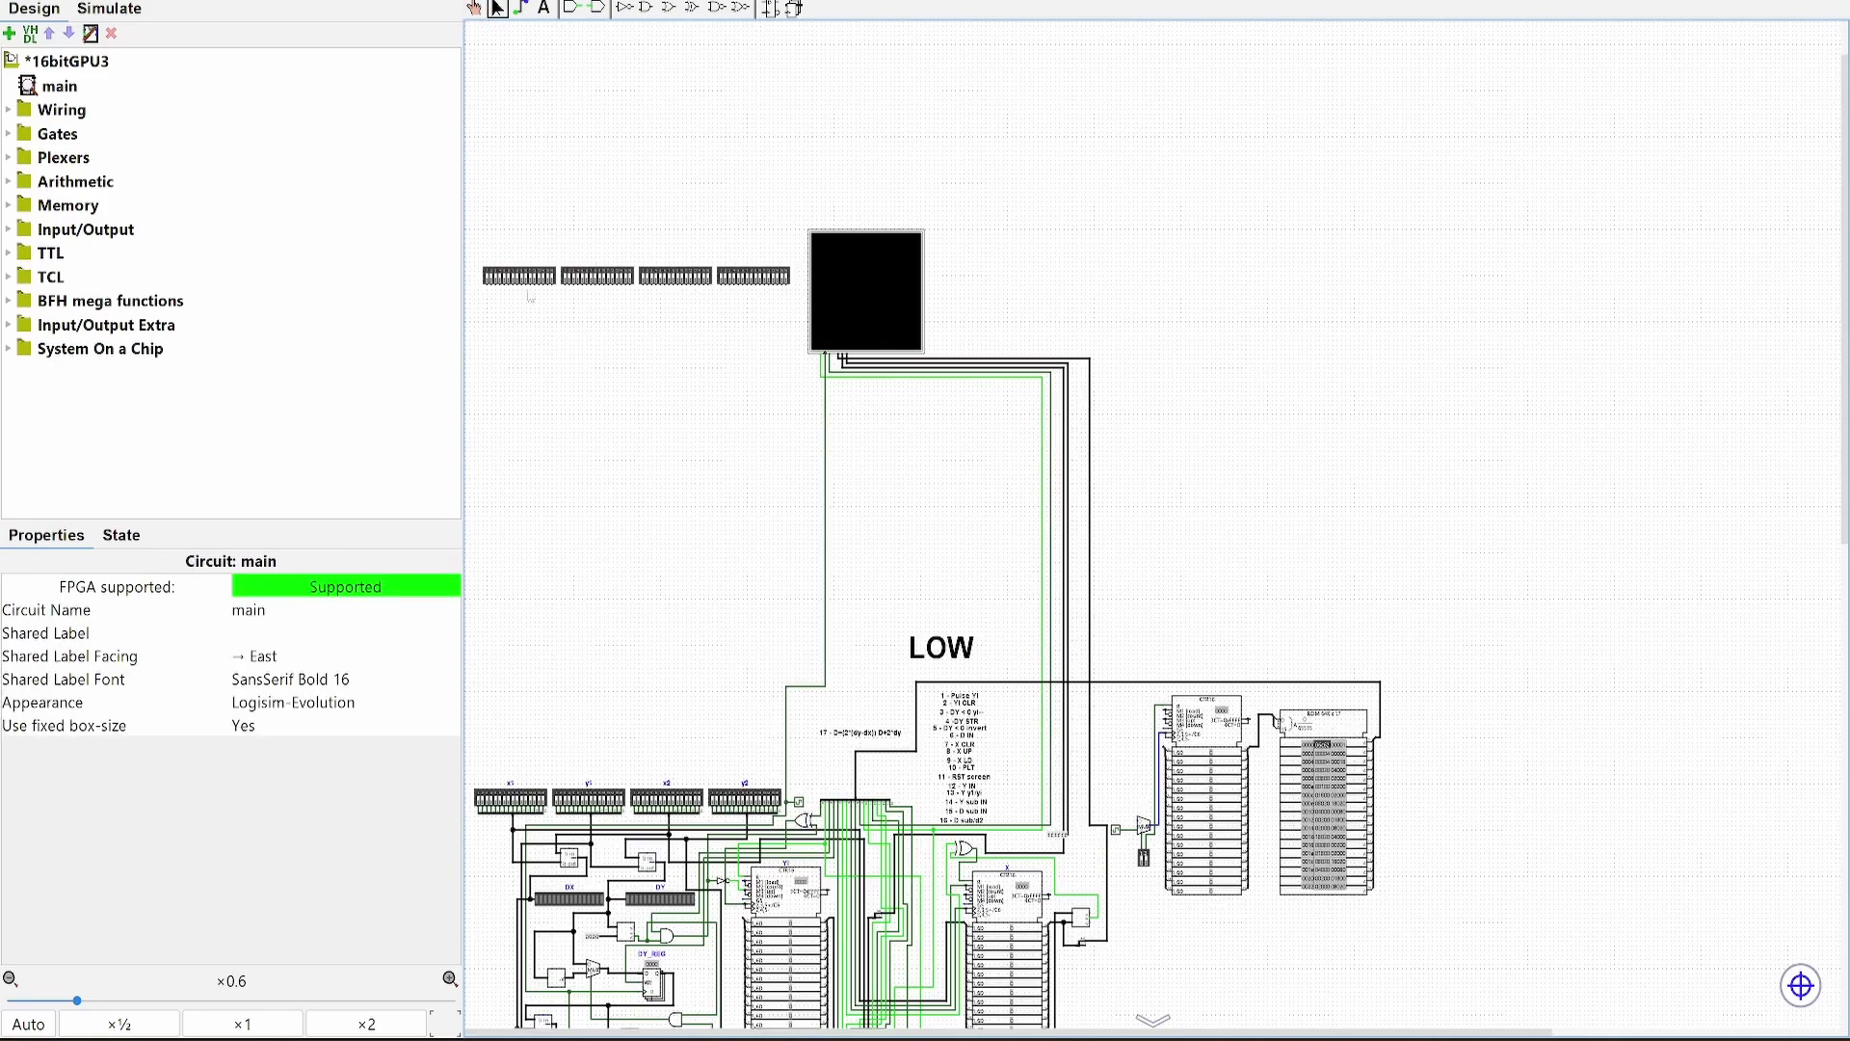
# Run the circuit by toggling the control switches beside the display, zooming to inspect it.
pyautogui.click(531, 796)
pyautogui.click(539, 753)
pyautogui.scroll(4, 925, 296)
pyautogui.hotkey('ctrl', '1')
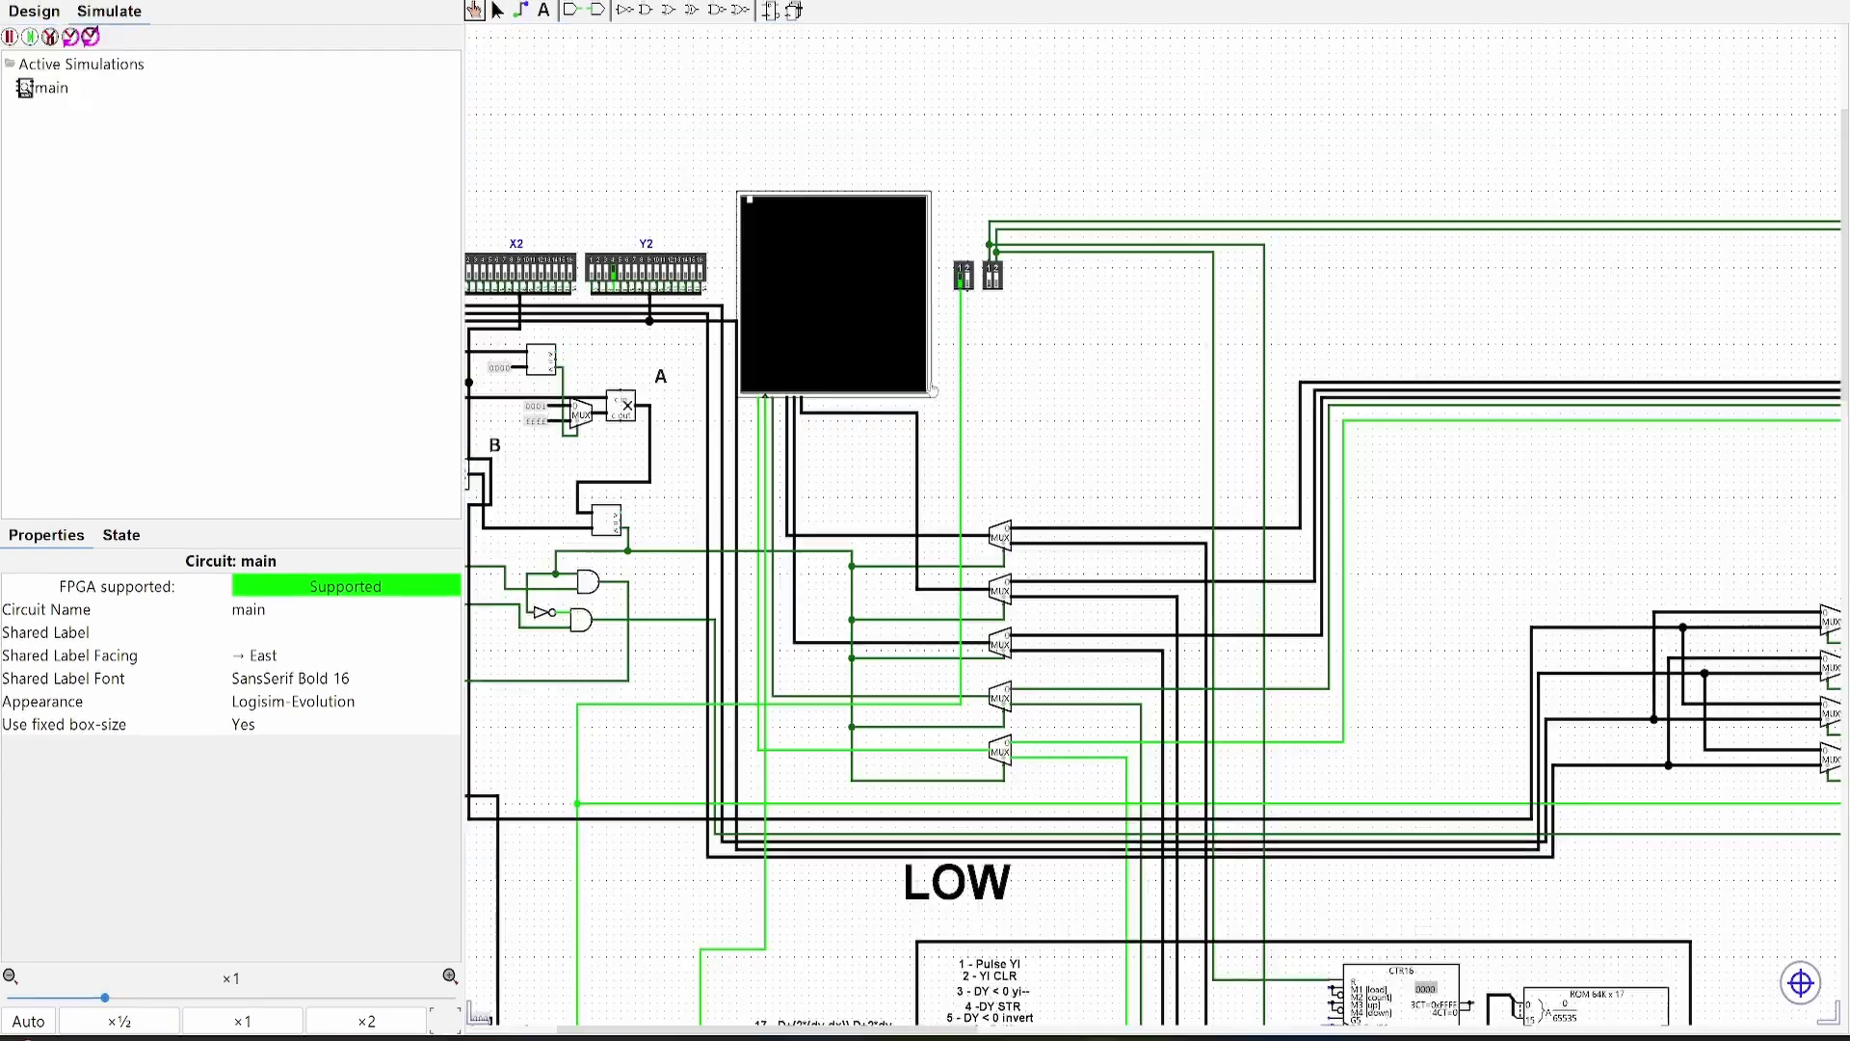
pyautogui.click(992, 275)
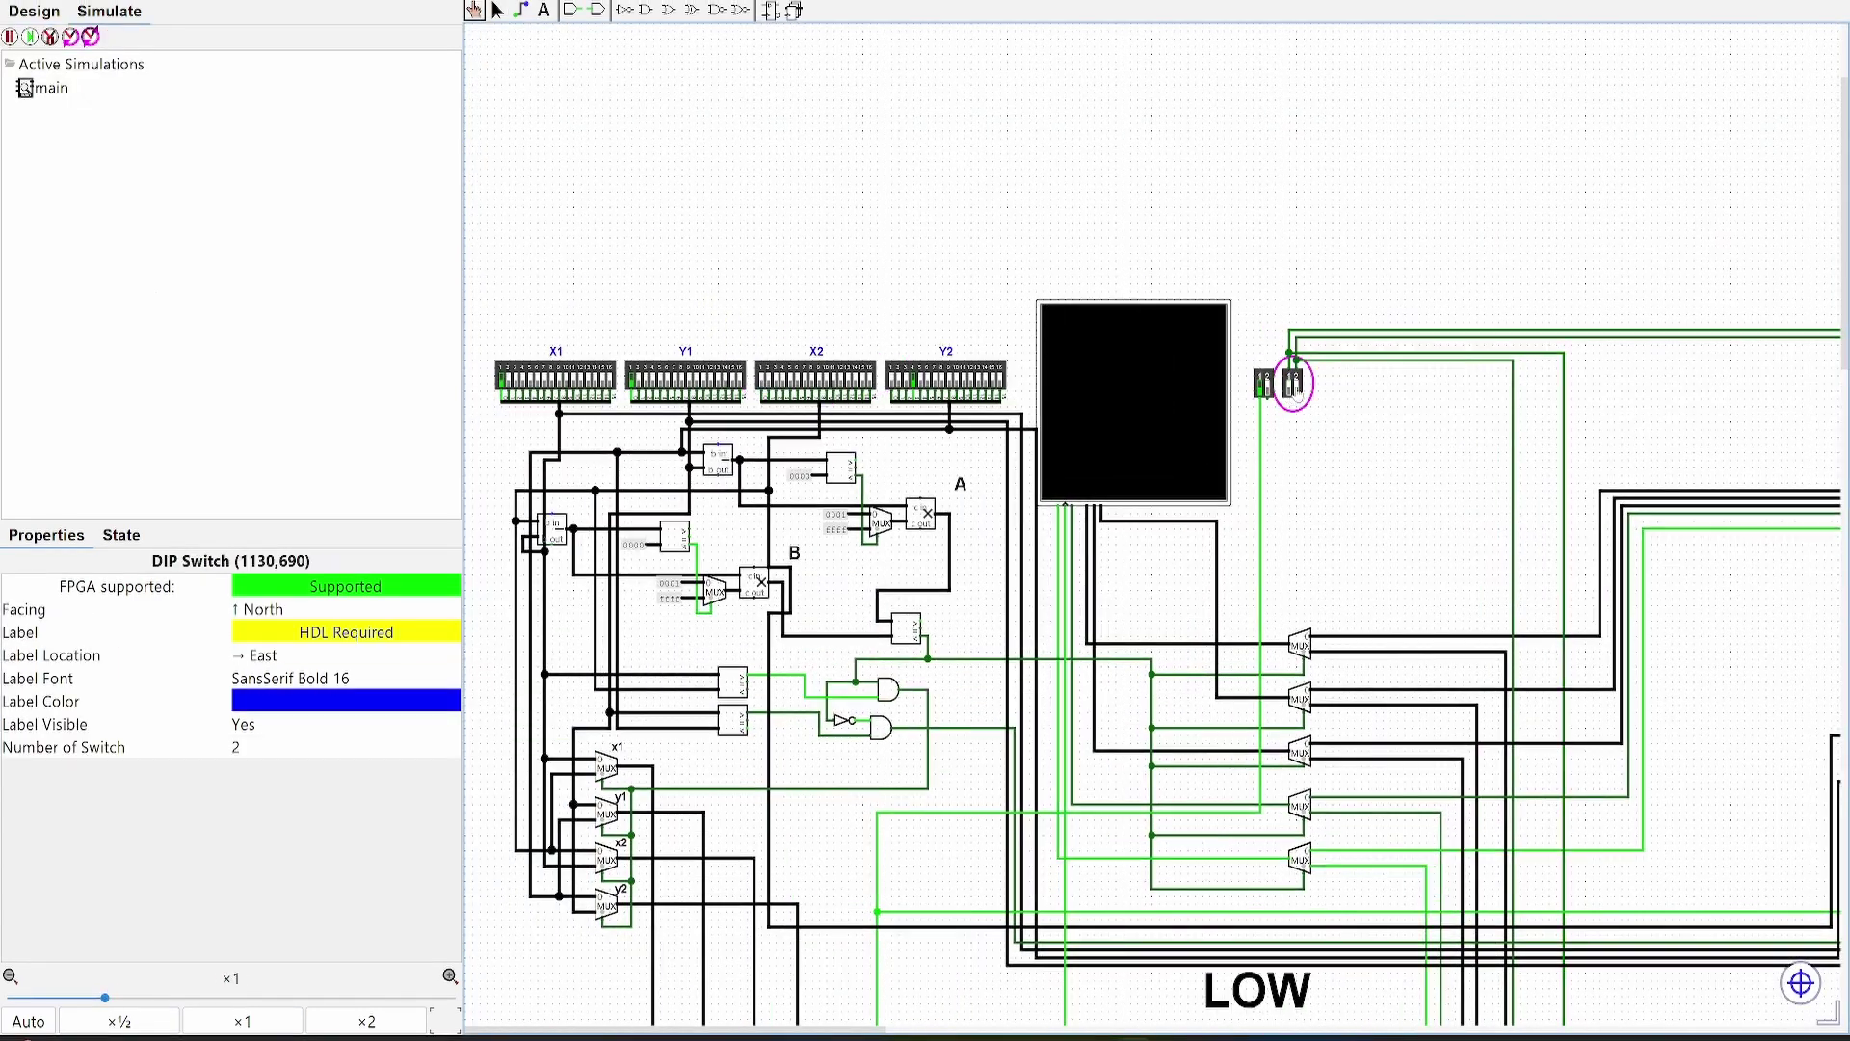
pyautogui.click(1262, 383)
pyautogui.scroll(-1, 1229, 405)
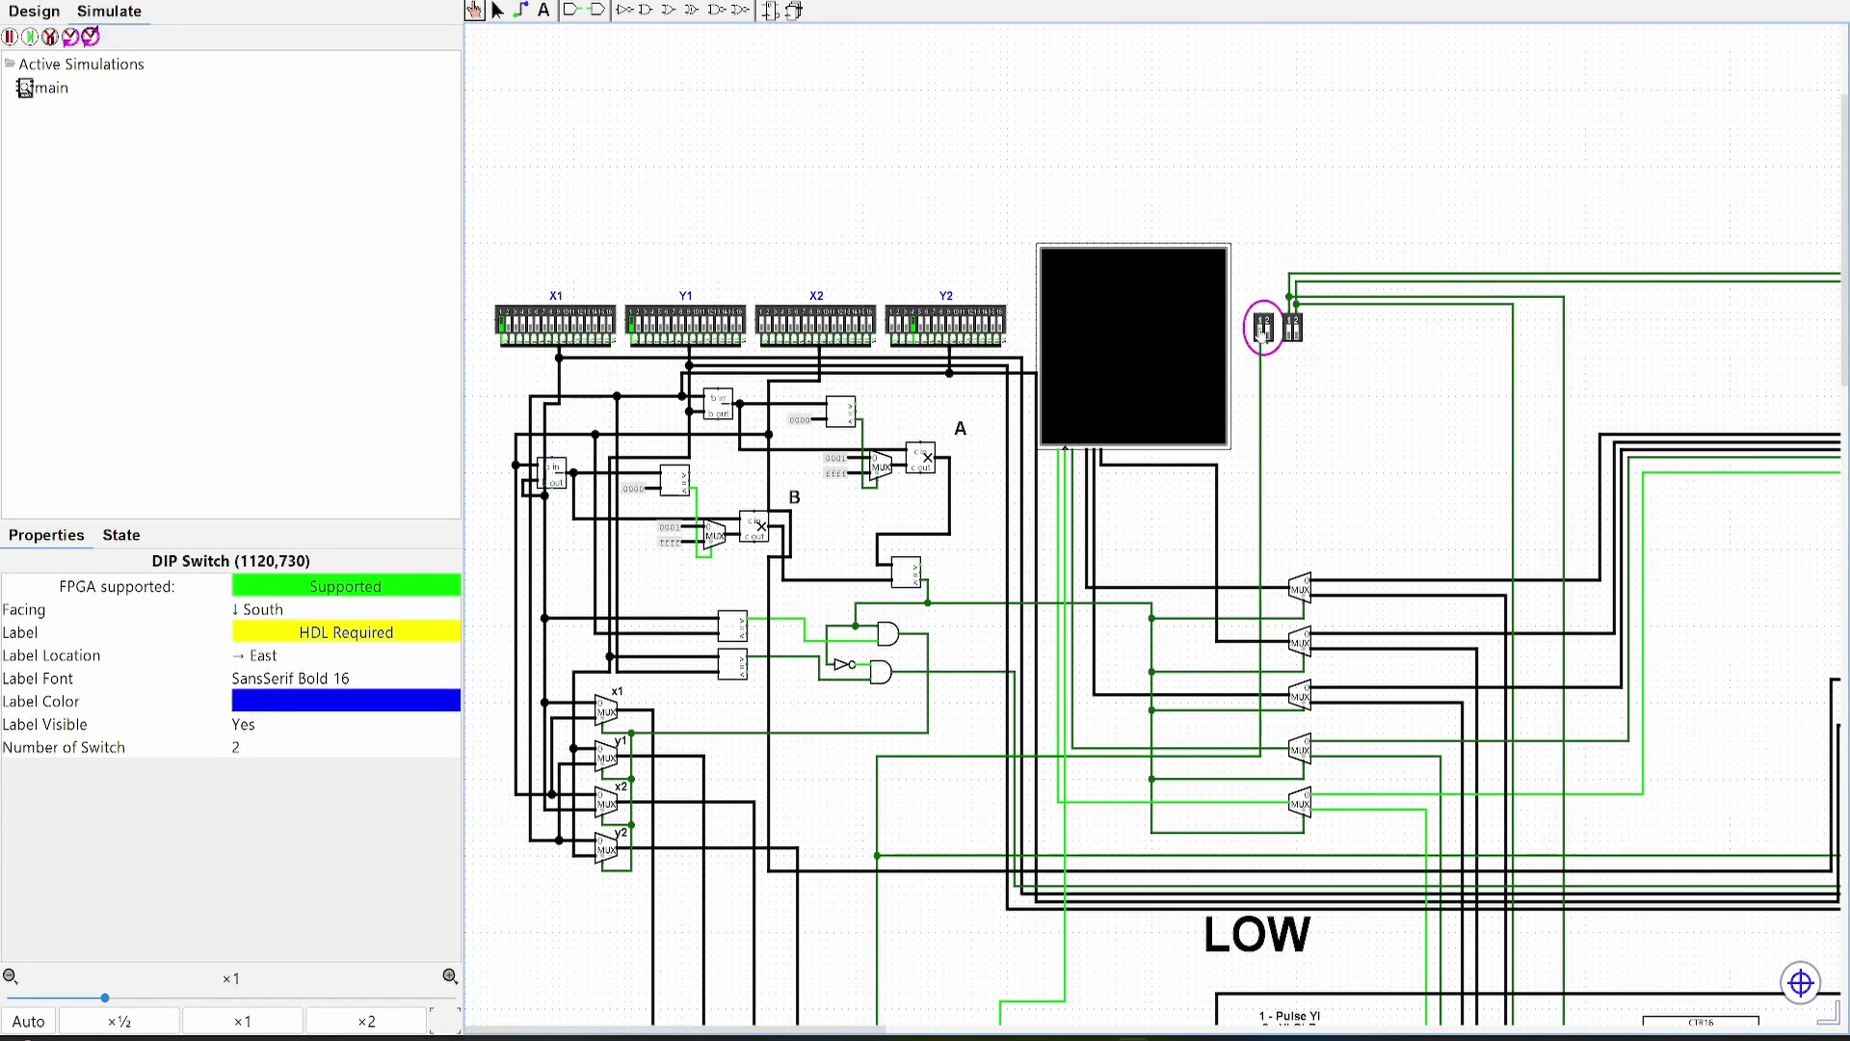
pyautogui.hotkey('ctrl', '-')
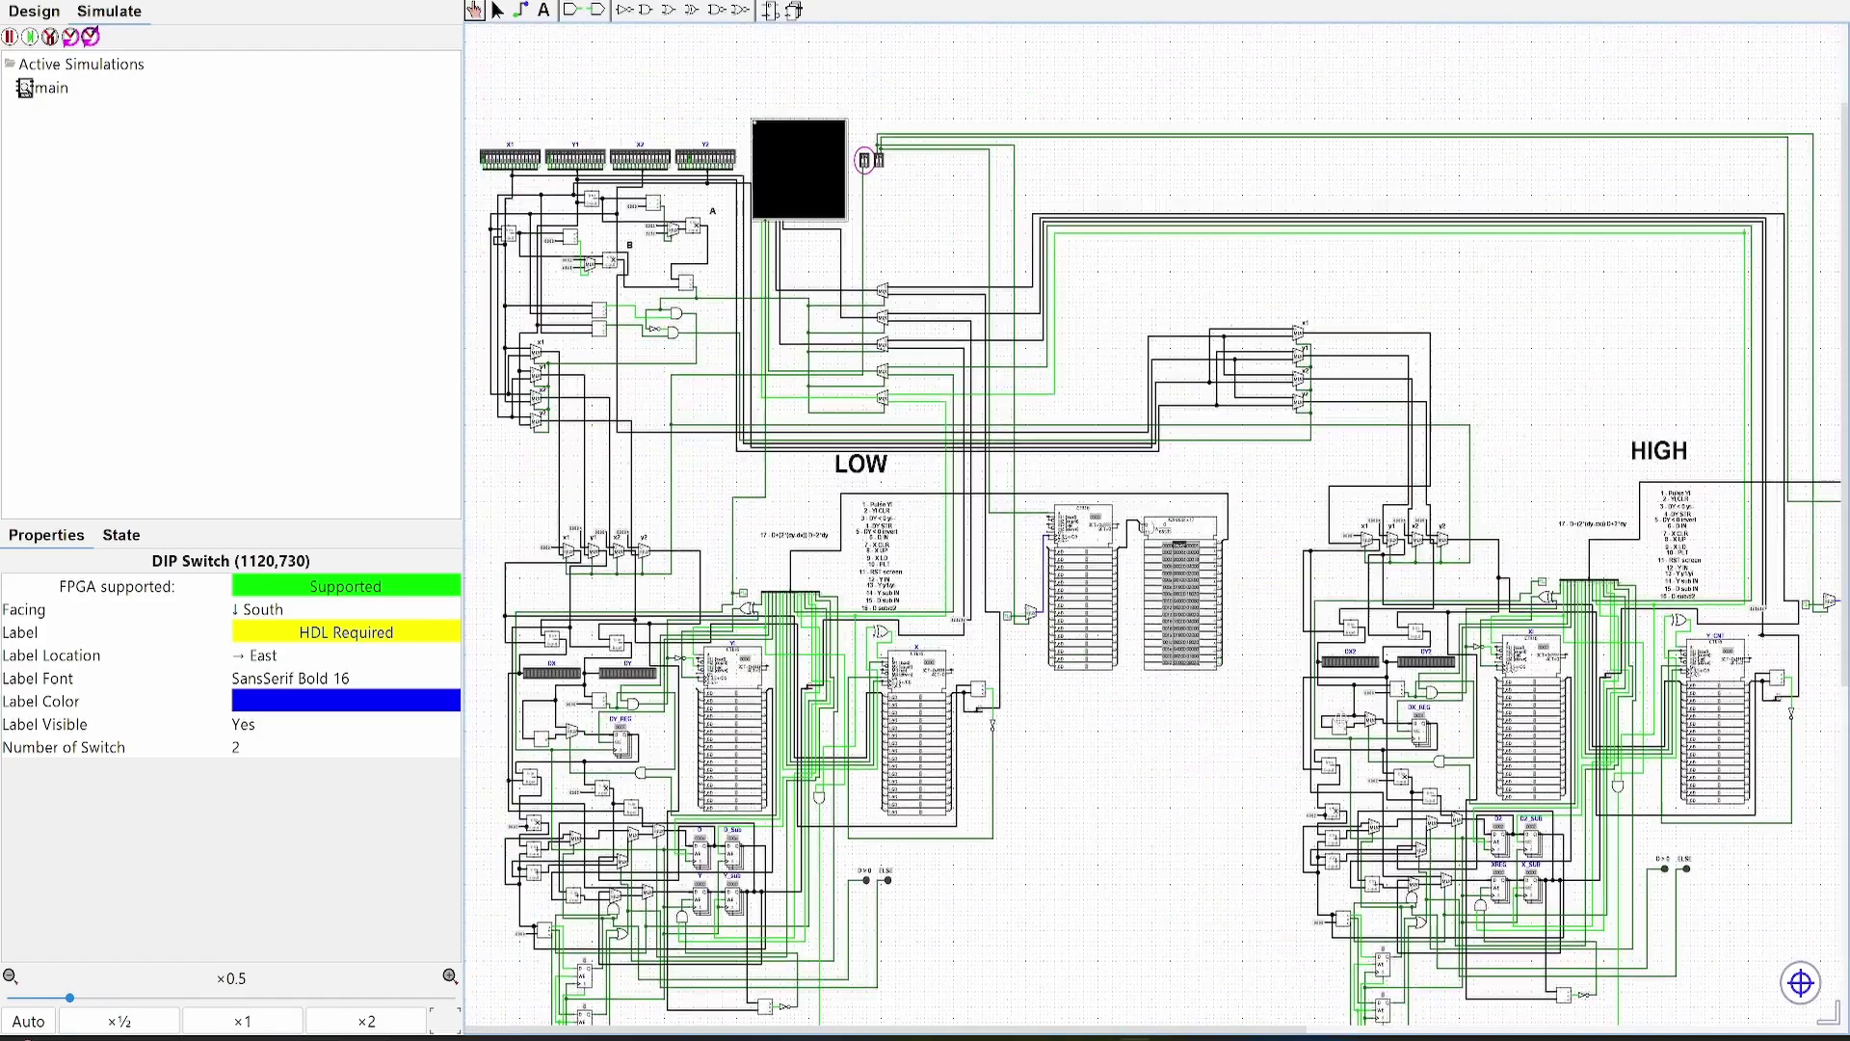
pyautogui.hotkey('ctrl', '-')
pyautogui.moveTo(1611, 888); pyautogui.dragTo(655, 192)
pyautogui.click(553, 136)
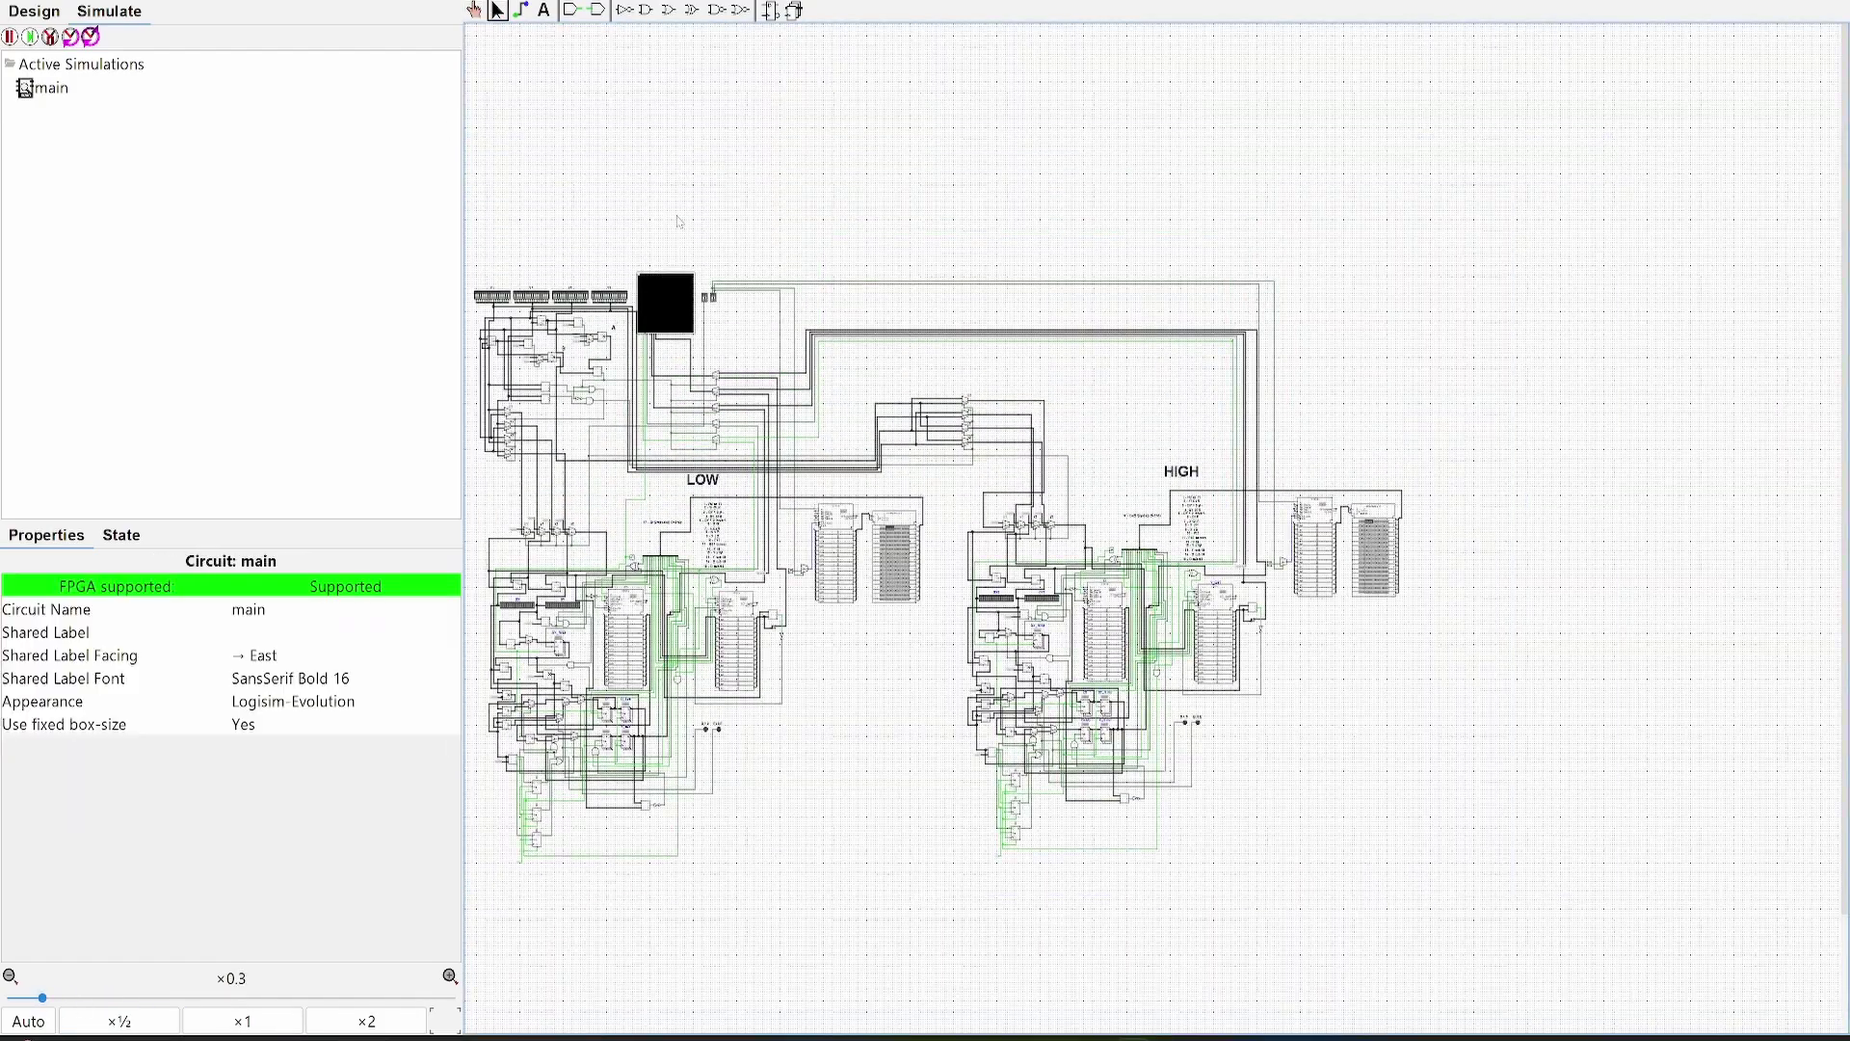
pyautogui.hotkey('ctrl', '+')
pyautogui.hotkey('ctrl', '+')
pyautogui.hotkey('ctrl', '+')
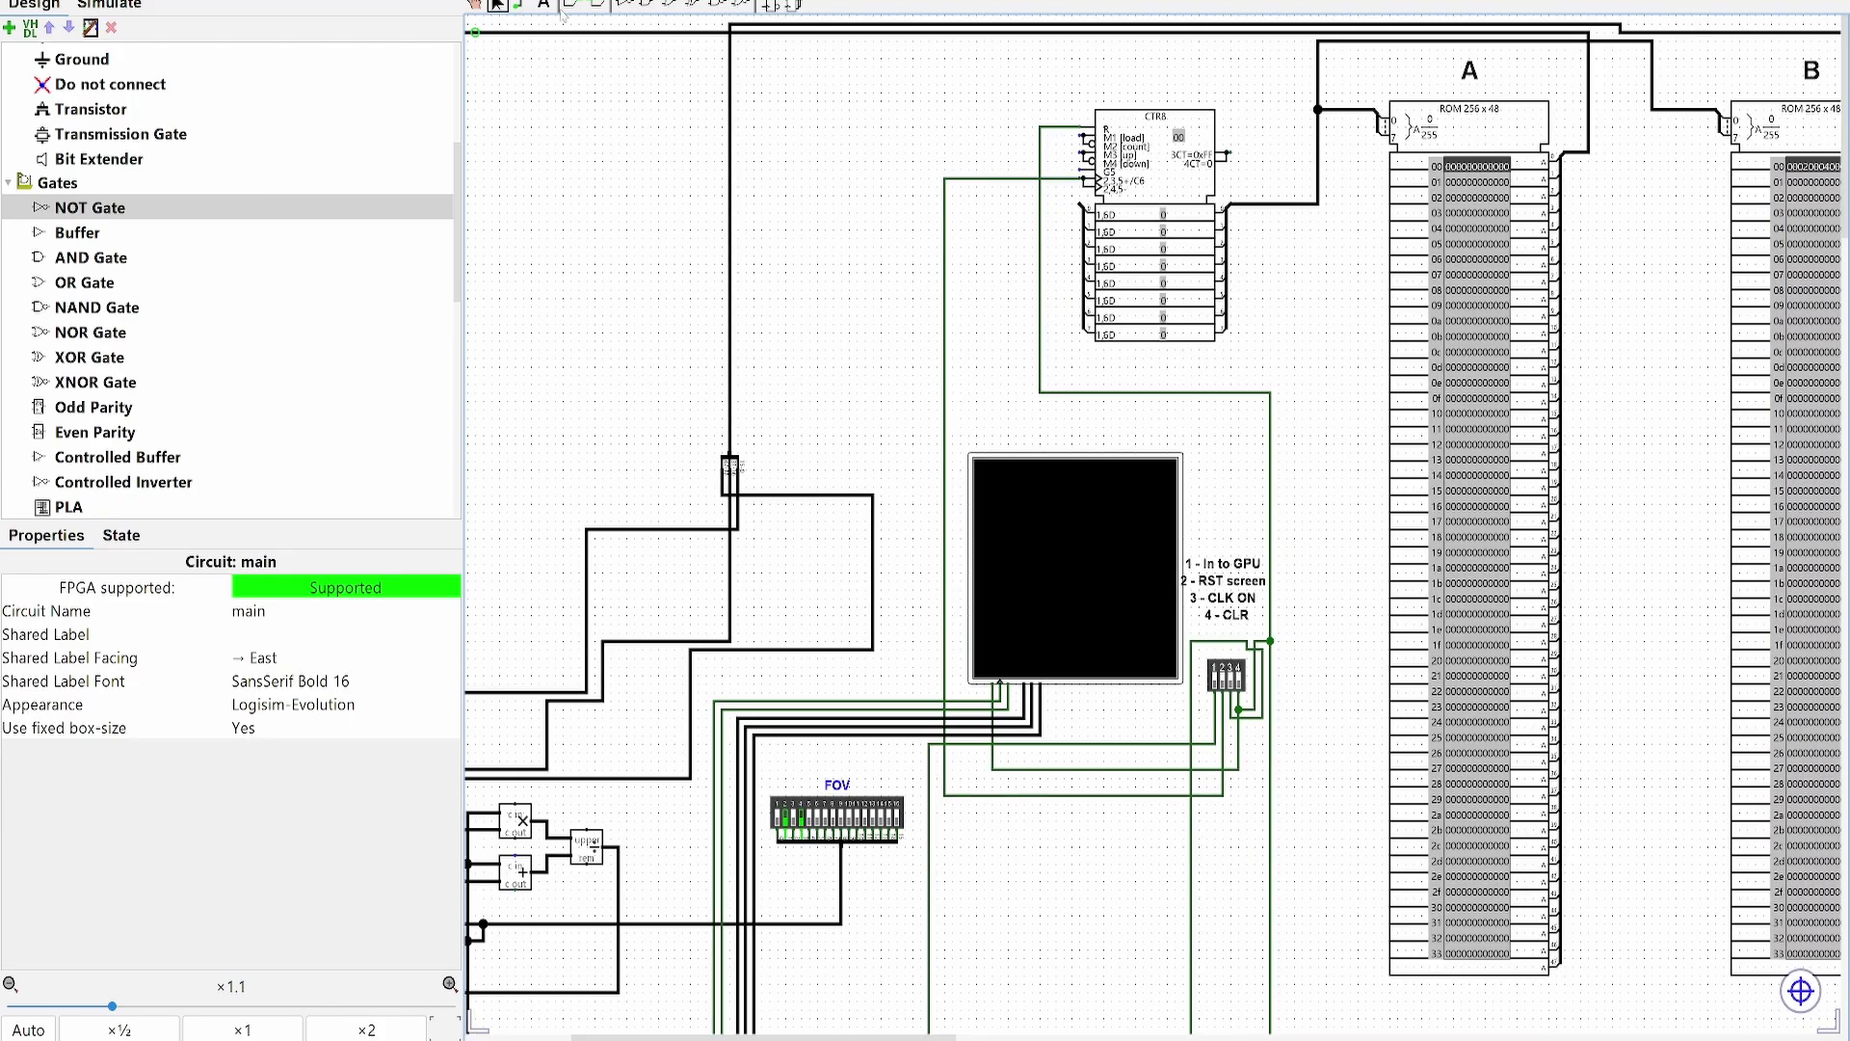
# Change the '2 - RST screen' label to '2 - NXT LN', then toggle the control switches to draw a line.
pyautogui.click(1223, 580)
pyautogui.write('NXT LN')
pyautogui.press('Return')
pyautogui.scroll(-1, 1156, 534)
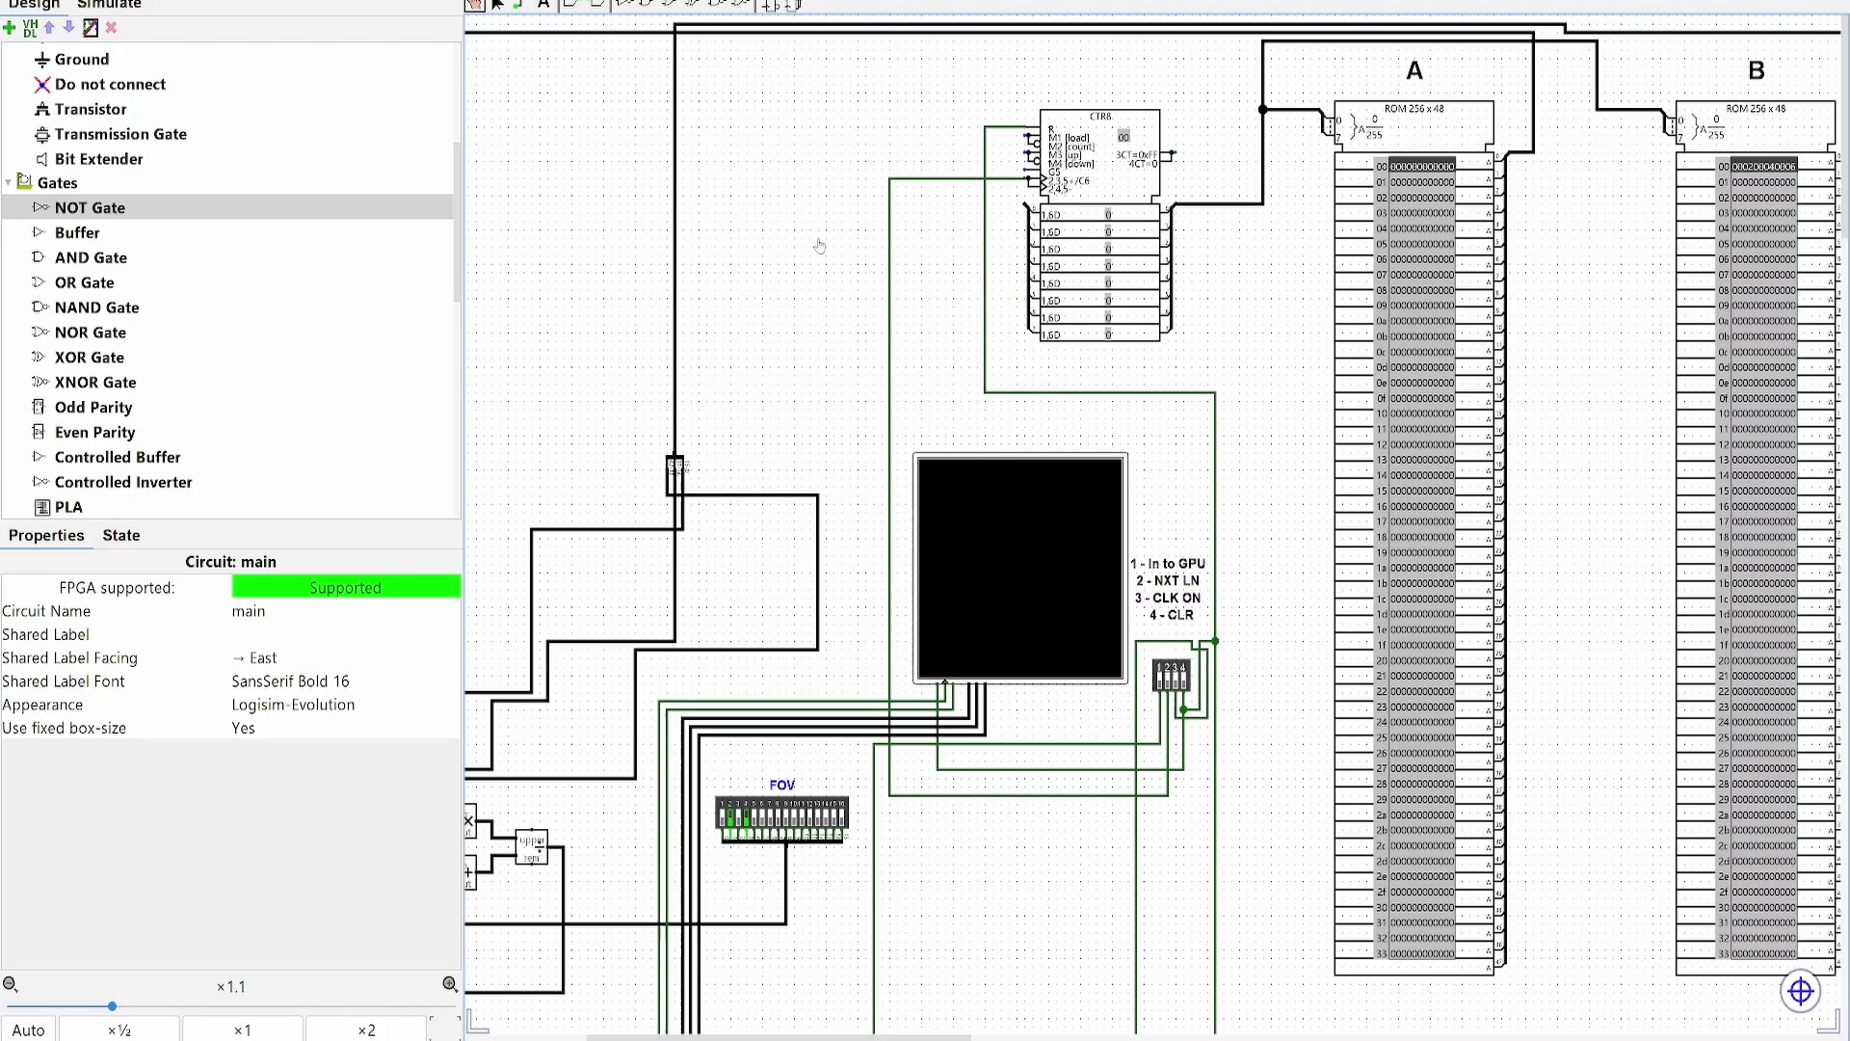
pyautogui.scroll(3, 1000, 535)
pyautogui.click(1185, 644)
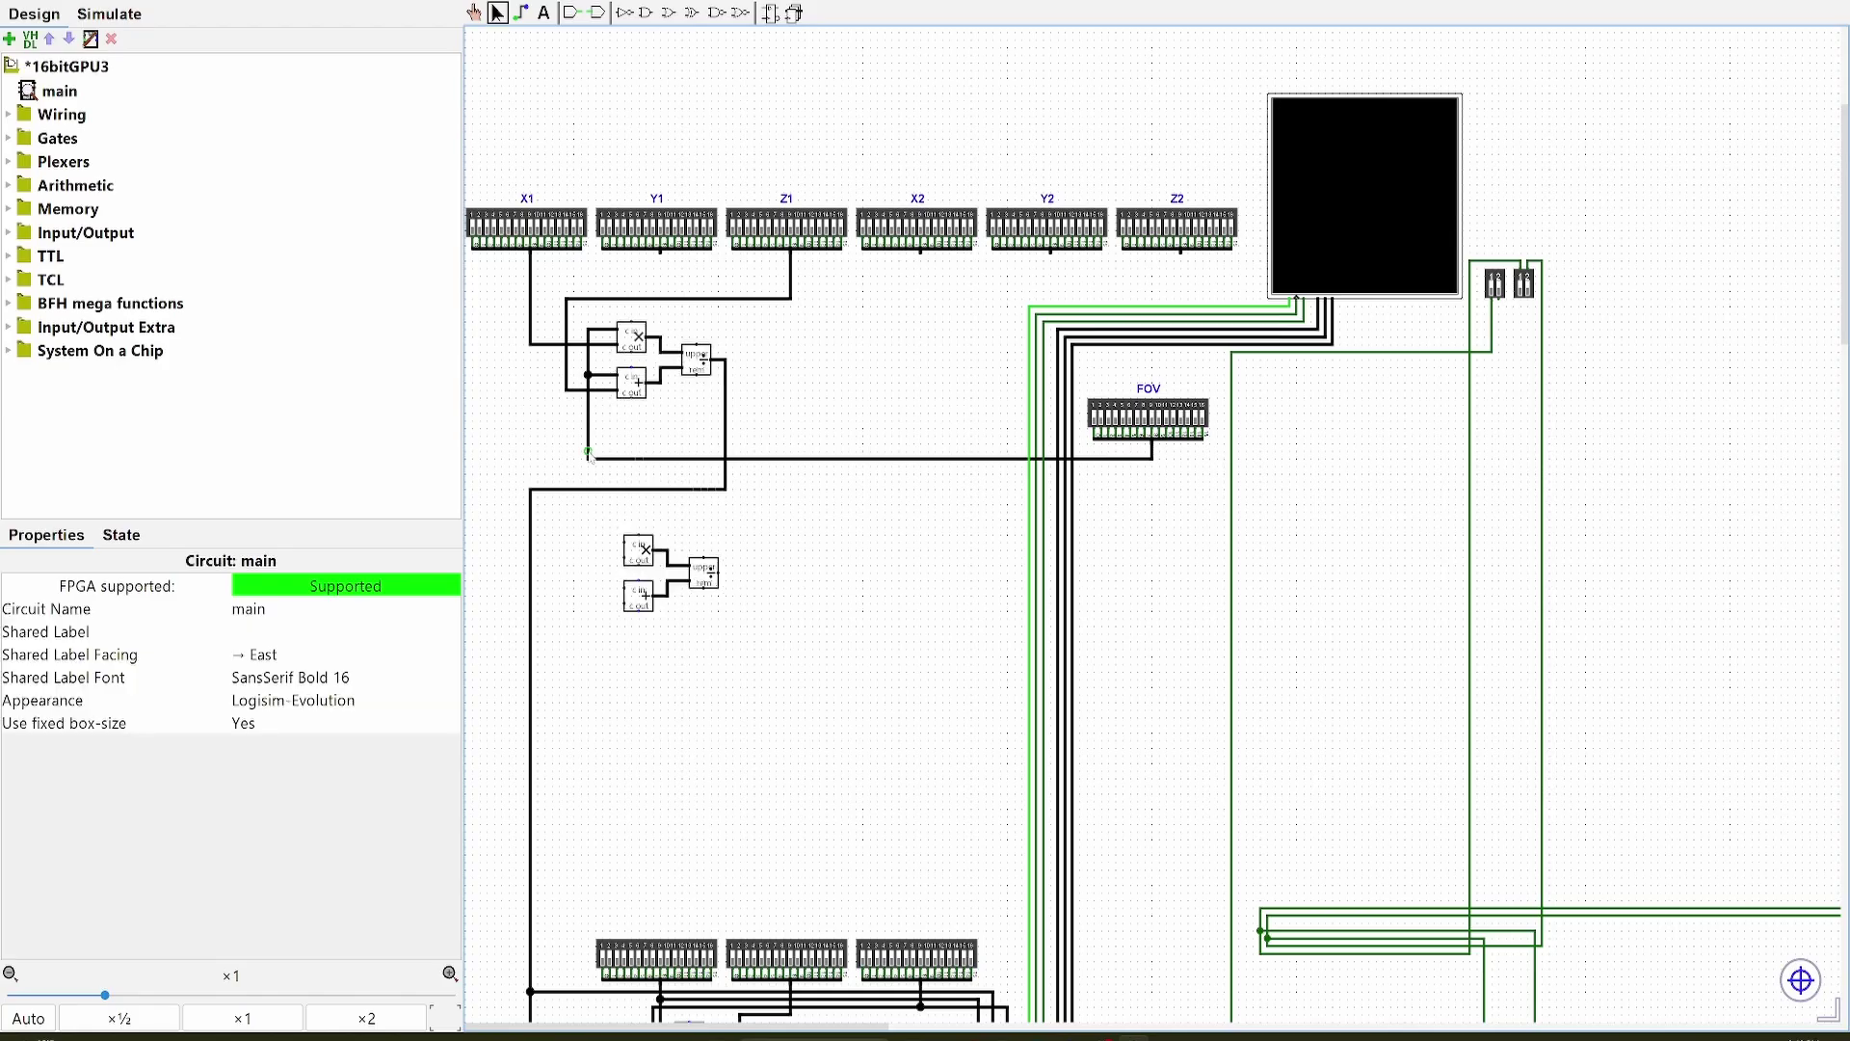
# Wire two upper input lines down to the lower multiplier/divider inputs.
pyautogui.moveTo(587, 458); pyautogui.dragTo(626, 602)
pyautogui.moveTo(566, 391)
pyautogui.mouseDown()
pyautogui.moveTo(623, 585)
pyautogui.moveTo(626, 557)
pyautogui.mouseUp()
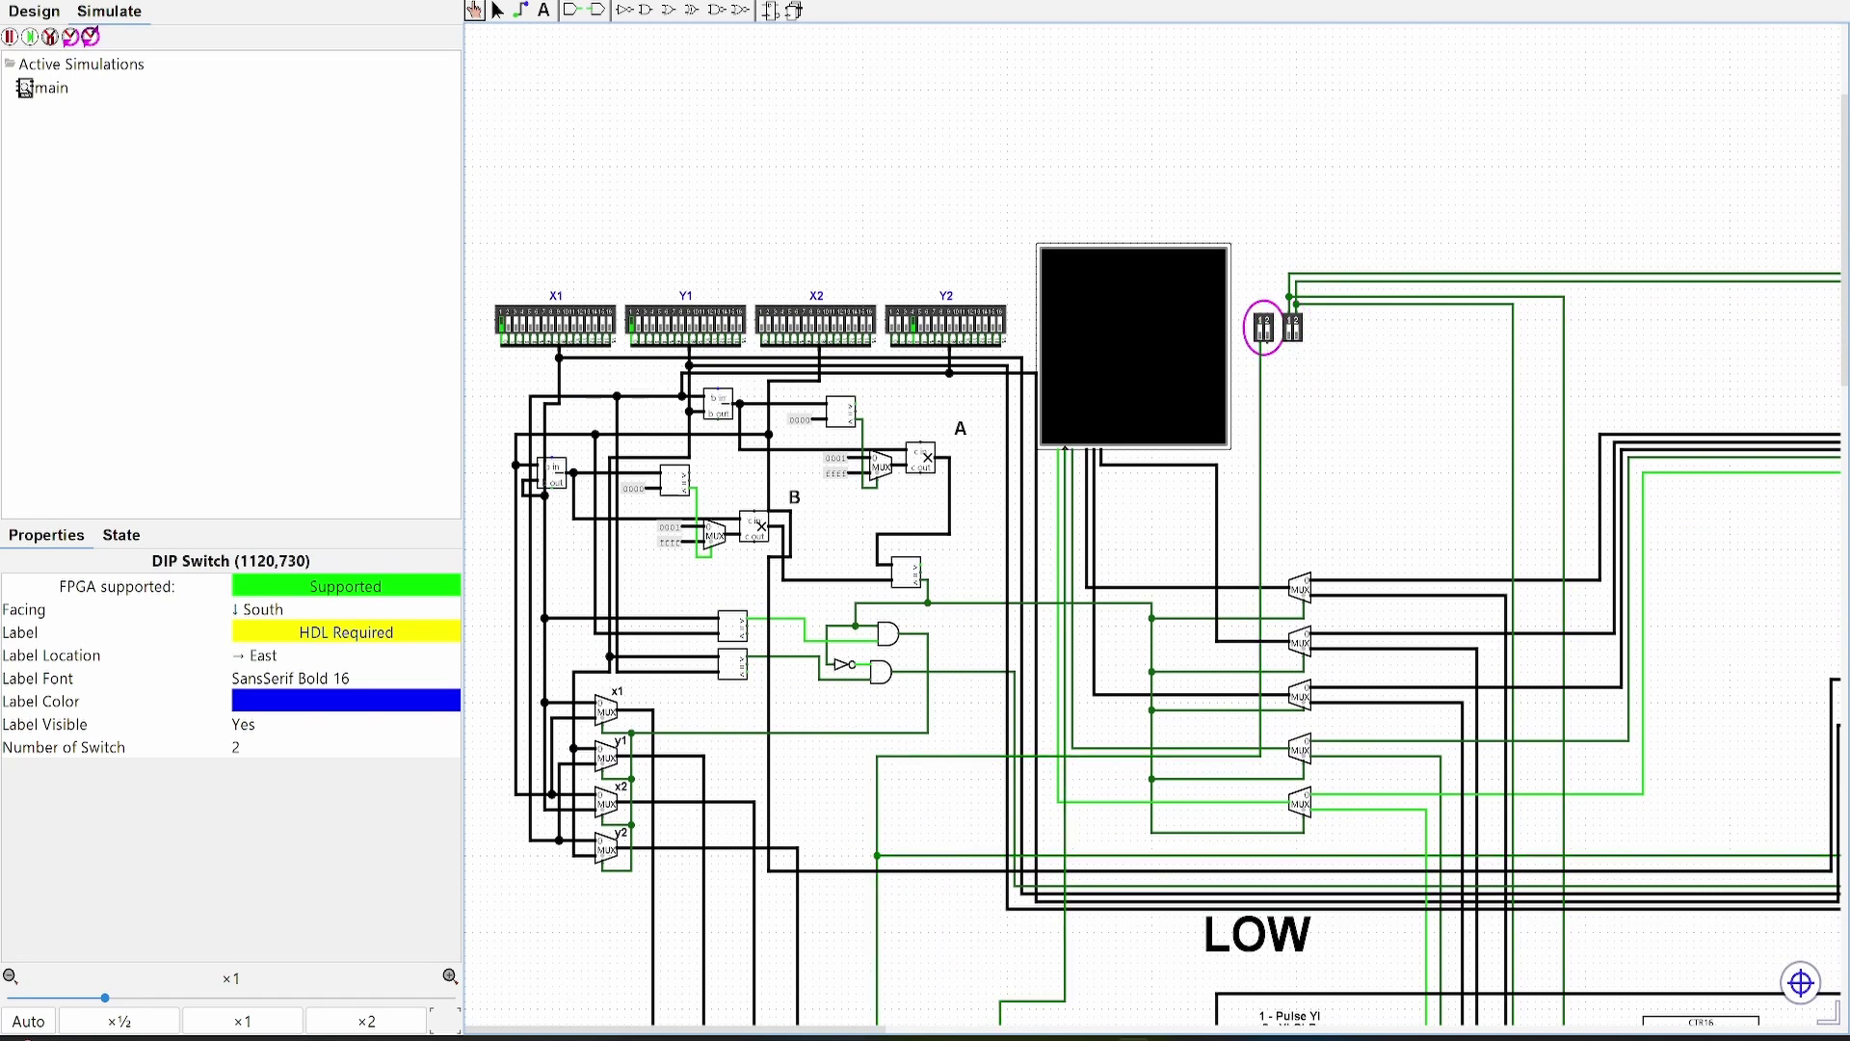
pyautogui.scroll(-2, 1142, 466)
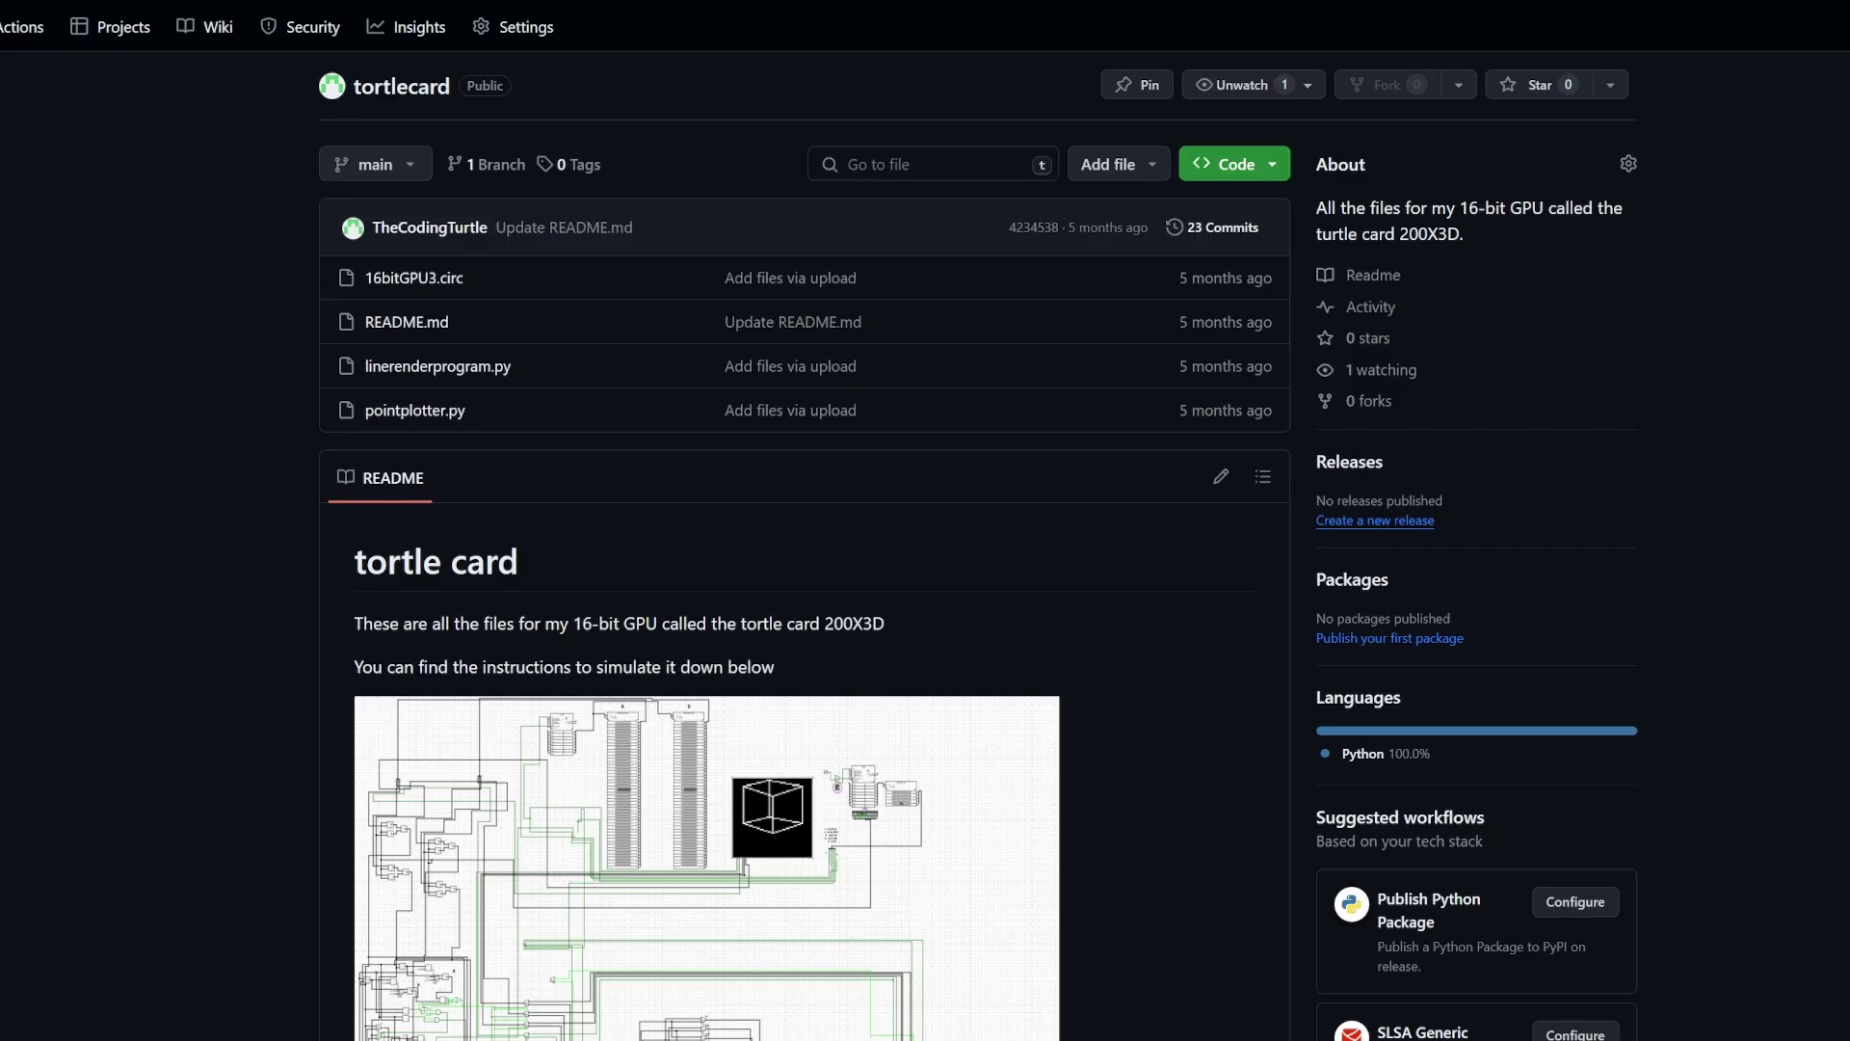
pyautogui.scroll(-3, 1191, 683)
pyautogui.scroll(-2, 1191, 684)
pyautogui.scroll(-5, 1191, 685)
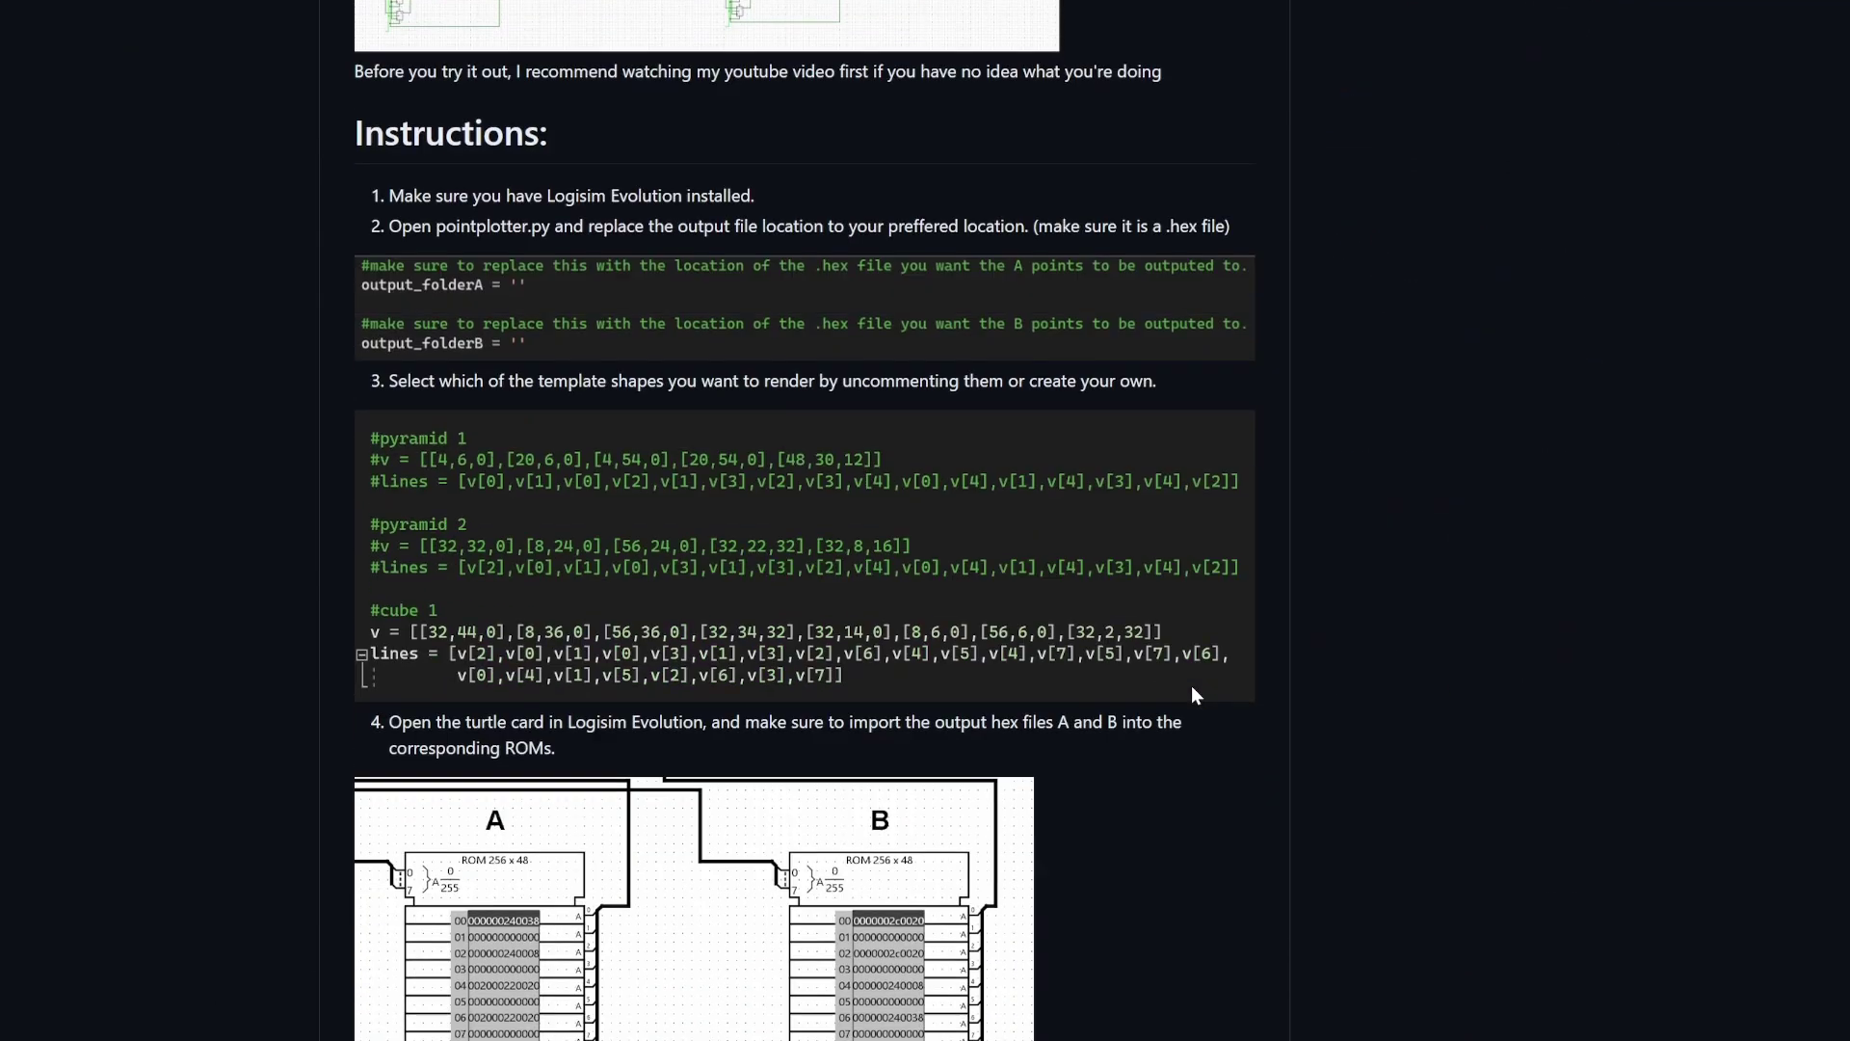
pyautogui.scroll(-5, 1239, 719)
pyautogui.scroll(-8, 1241, 709)
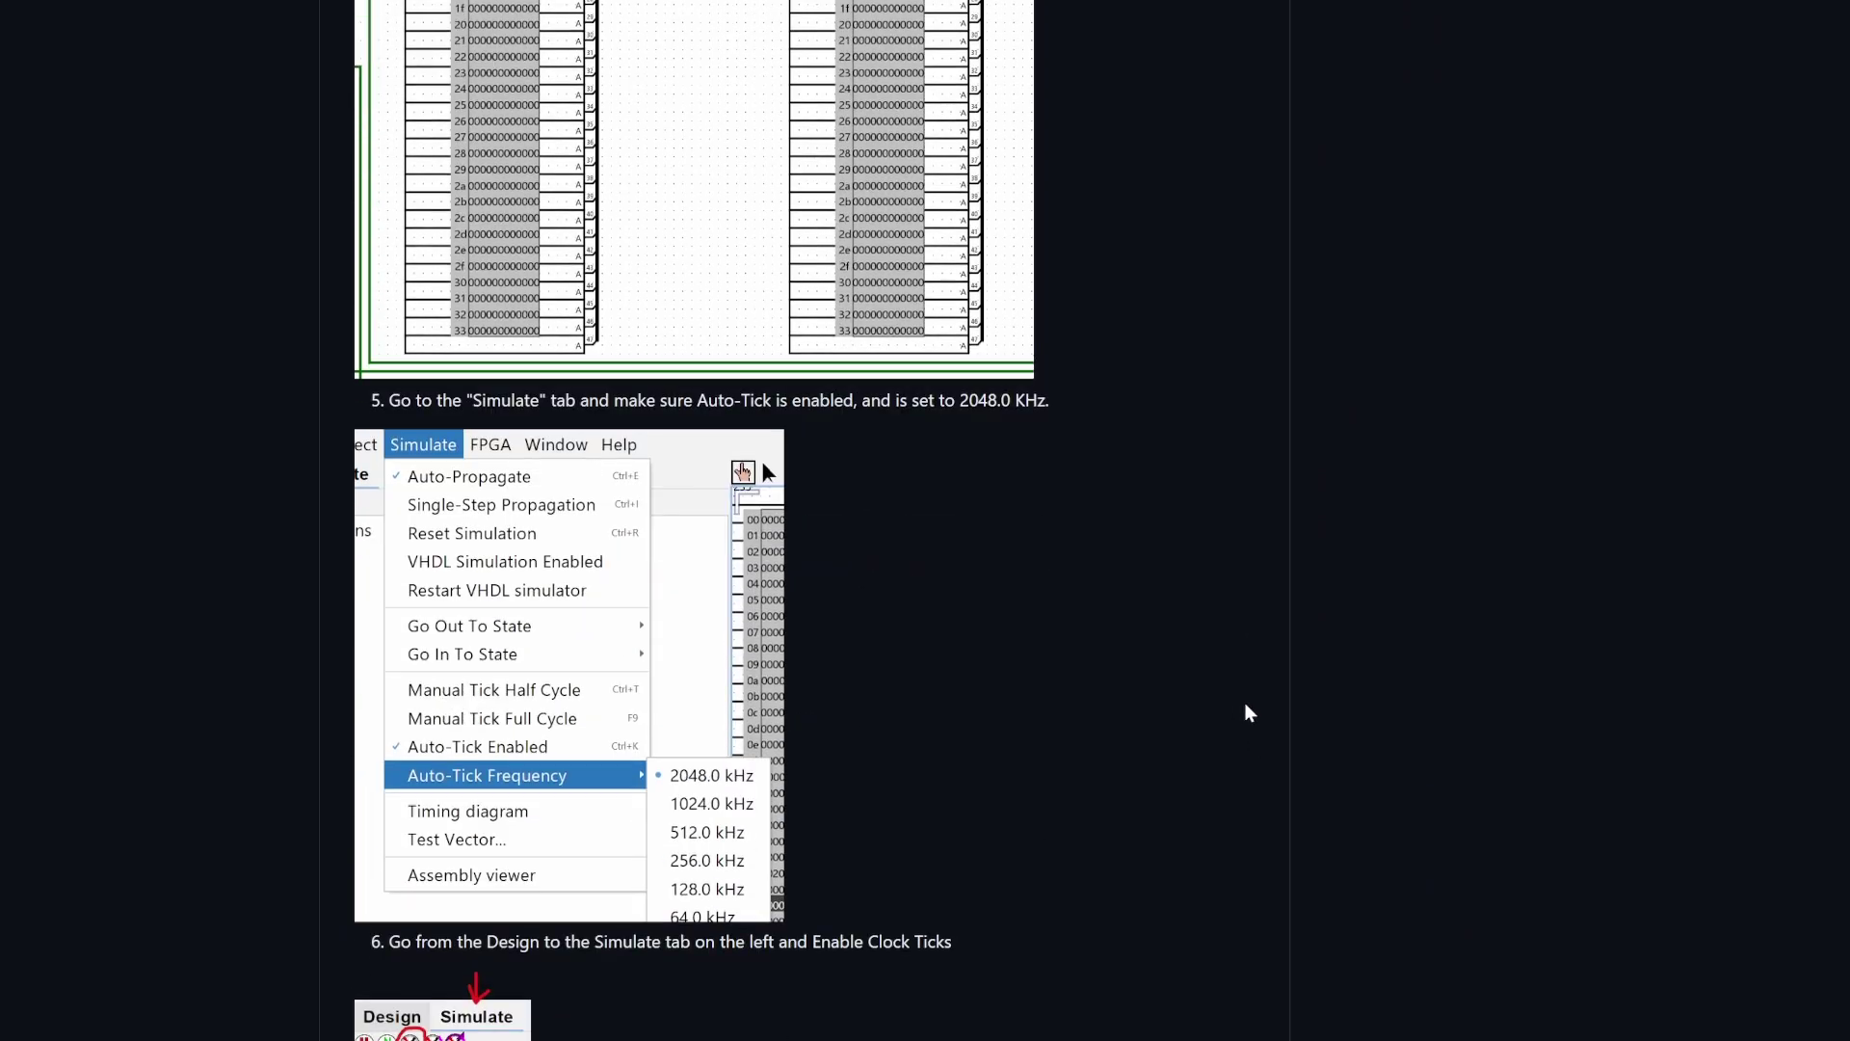